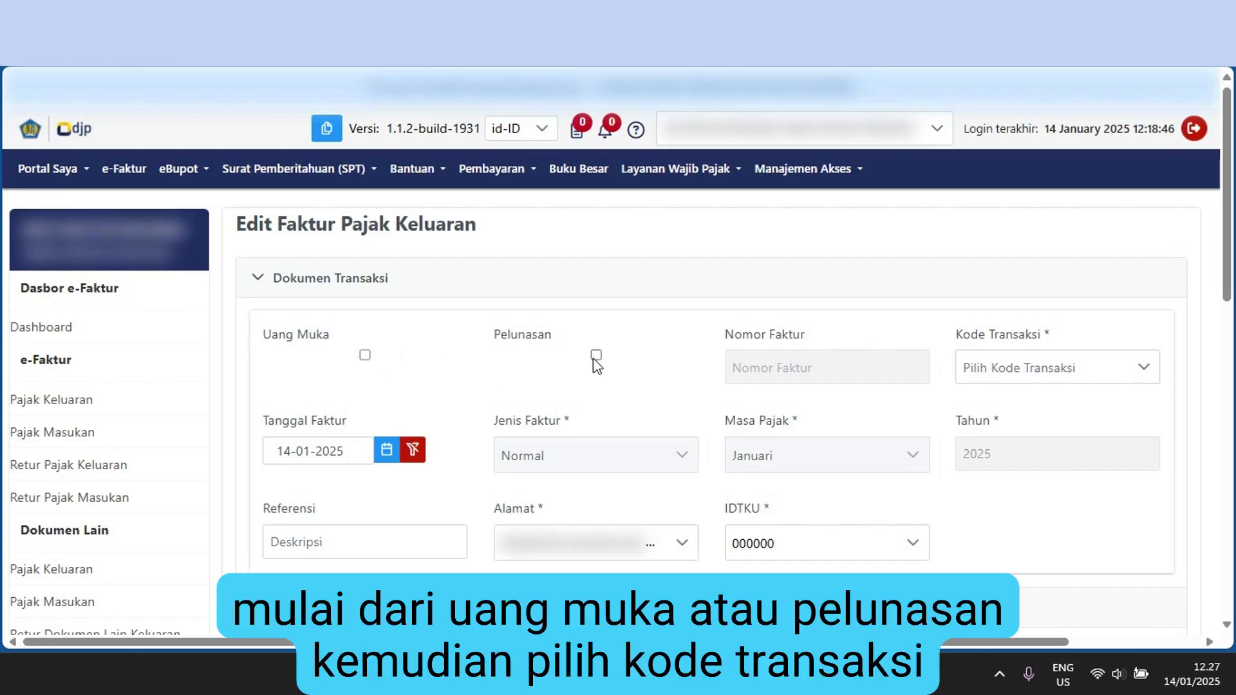
Step: Set the invoice's Kode Transaksi to 04 - DPP Nilai Lain
left_click(1046, 377)
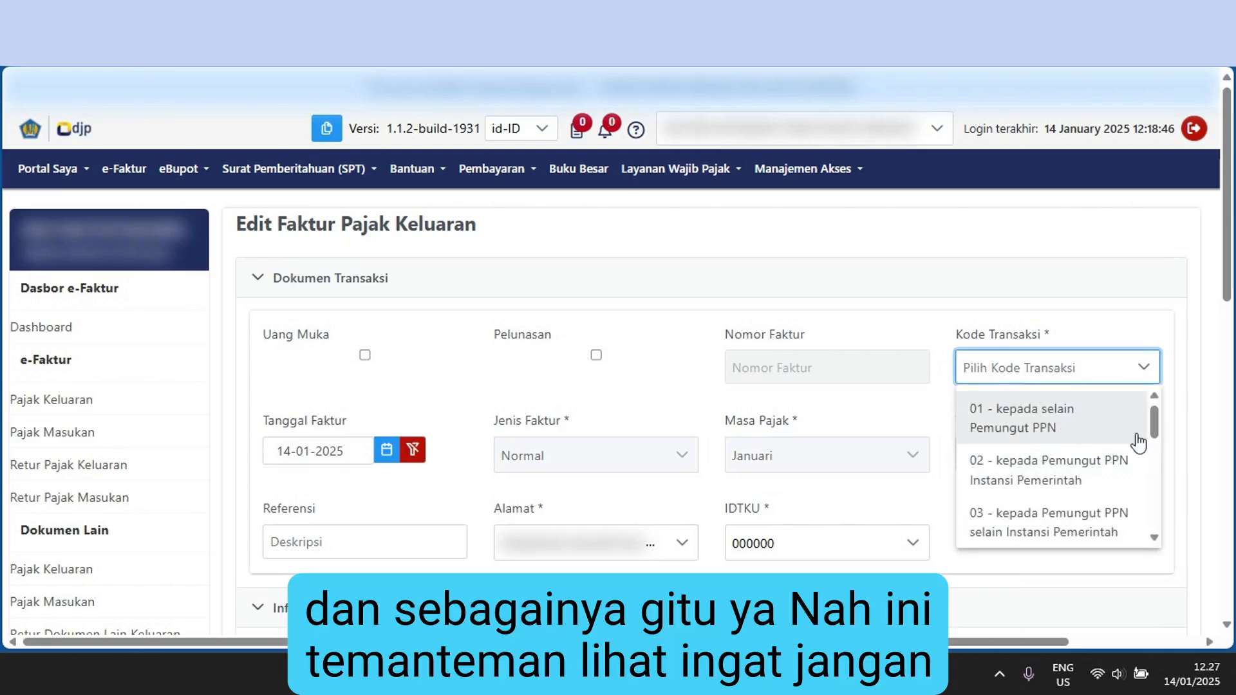
left_click_drag(1158, 428, 1160, 437)
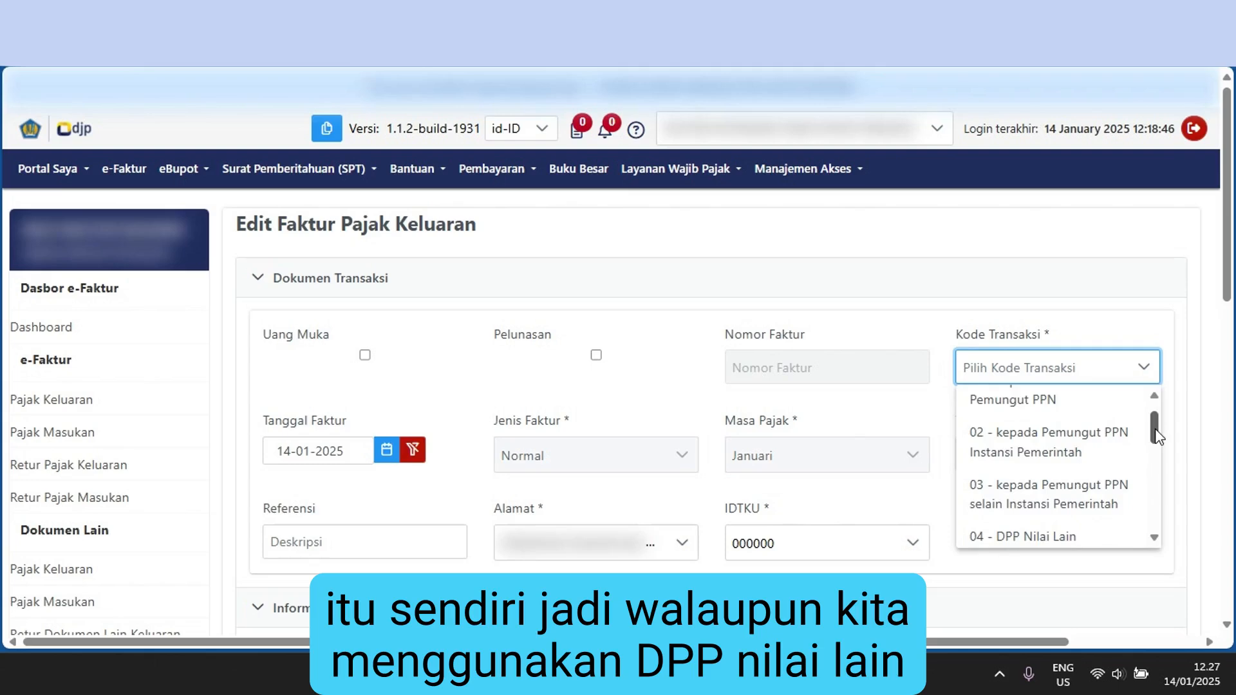
left_click_drag(1159, 436, 1157, 414)
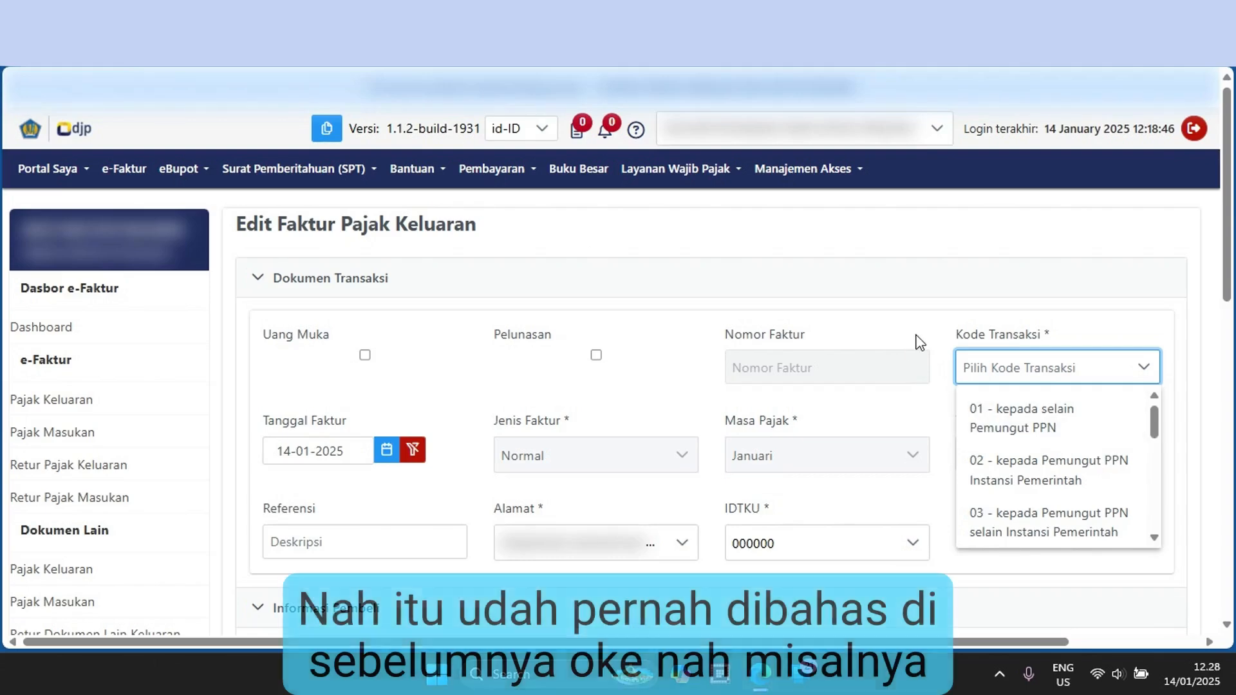
left_click(920, 341)
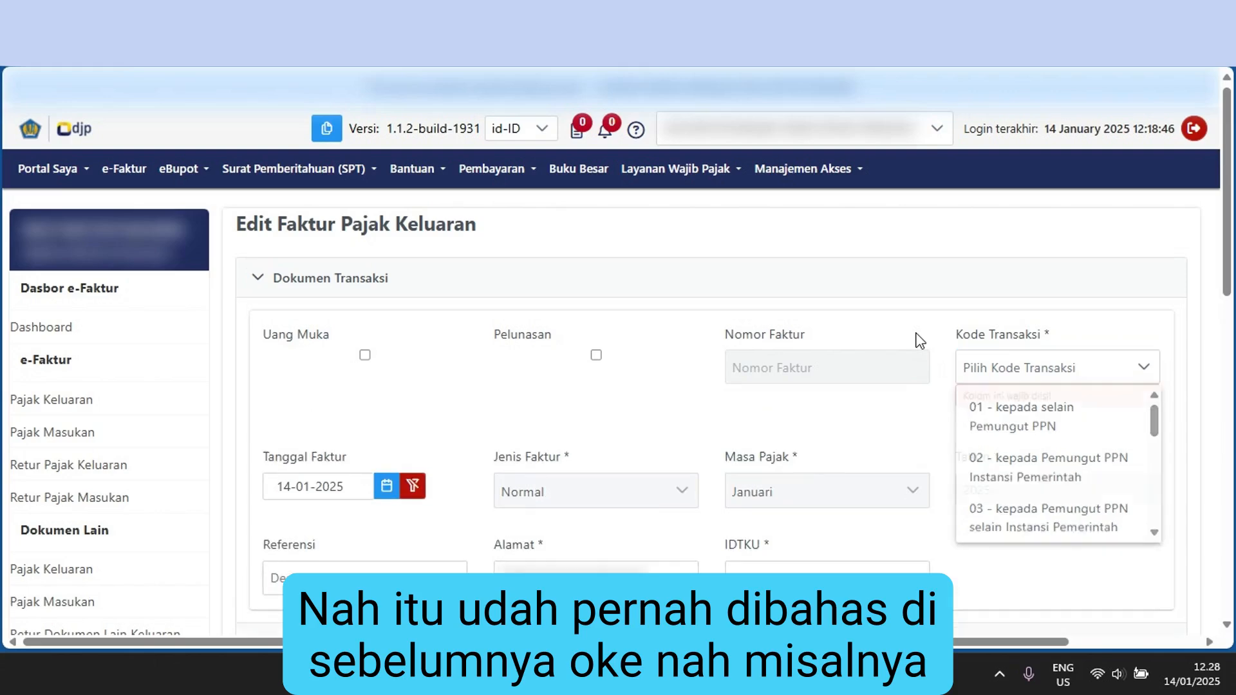
left_click(1091, 376)
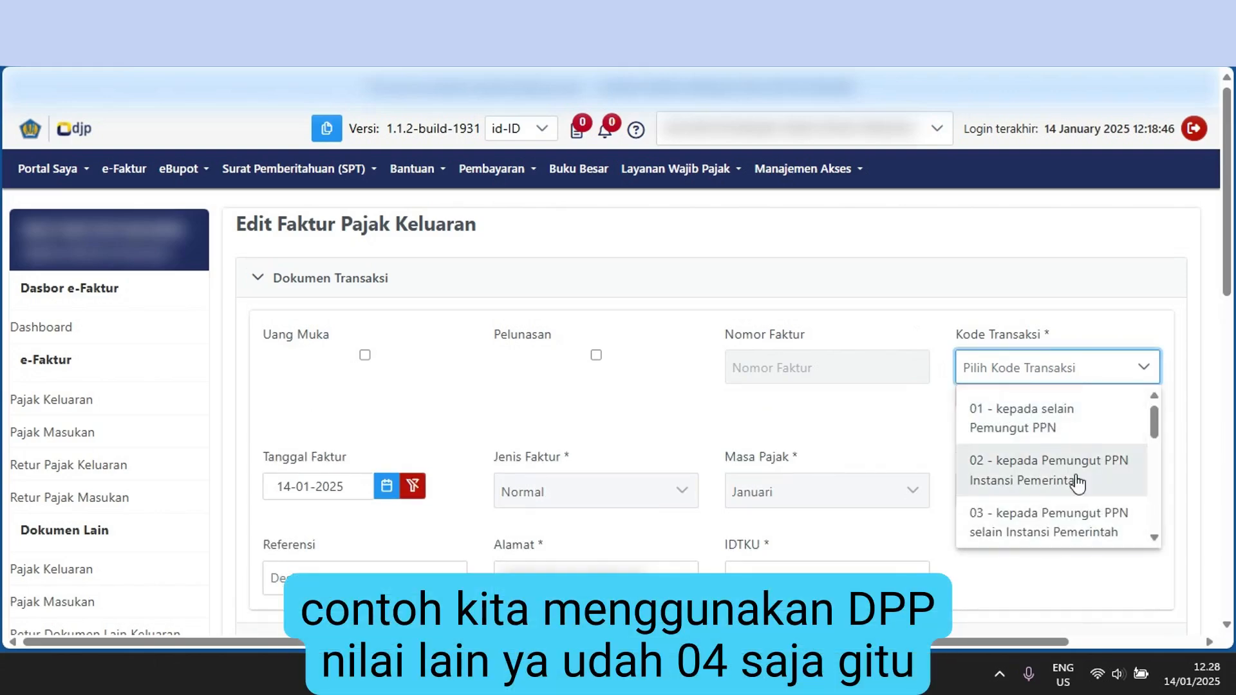
scroll(1072, 483, "down", 3)
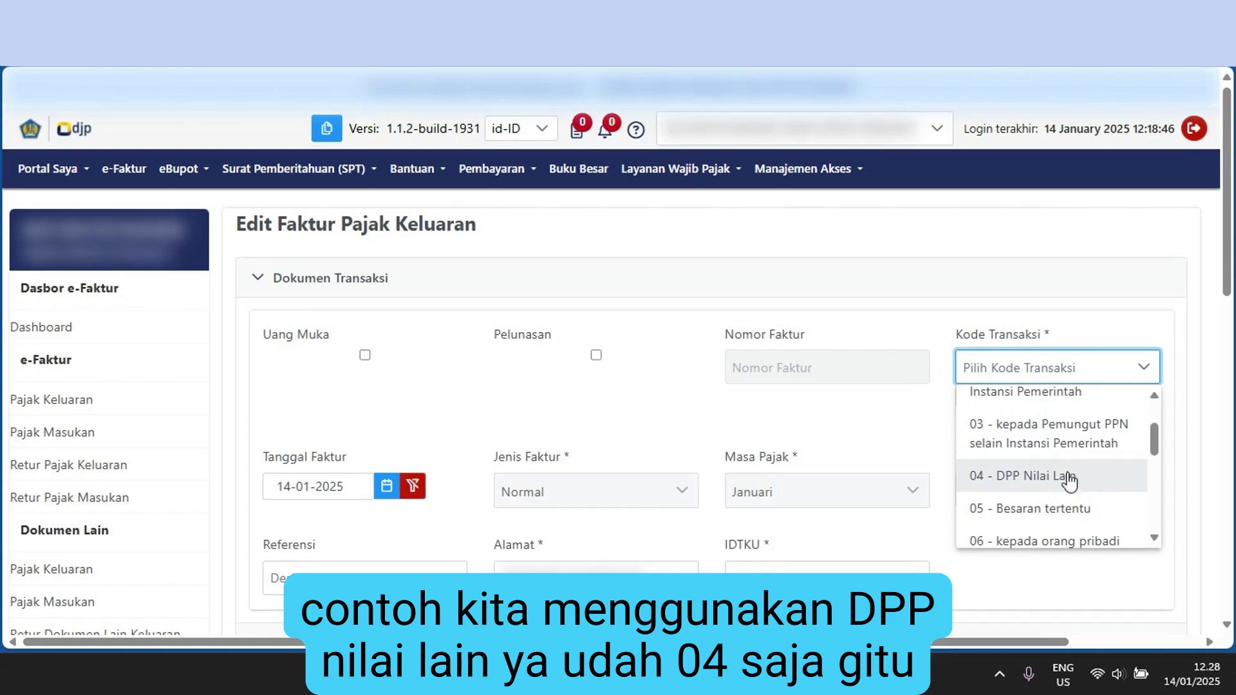
left_click(1069, 476)
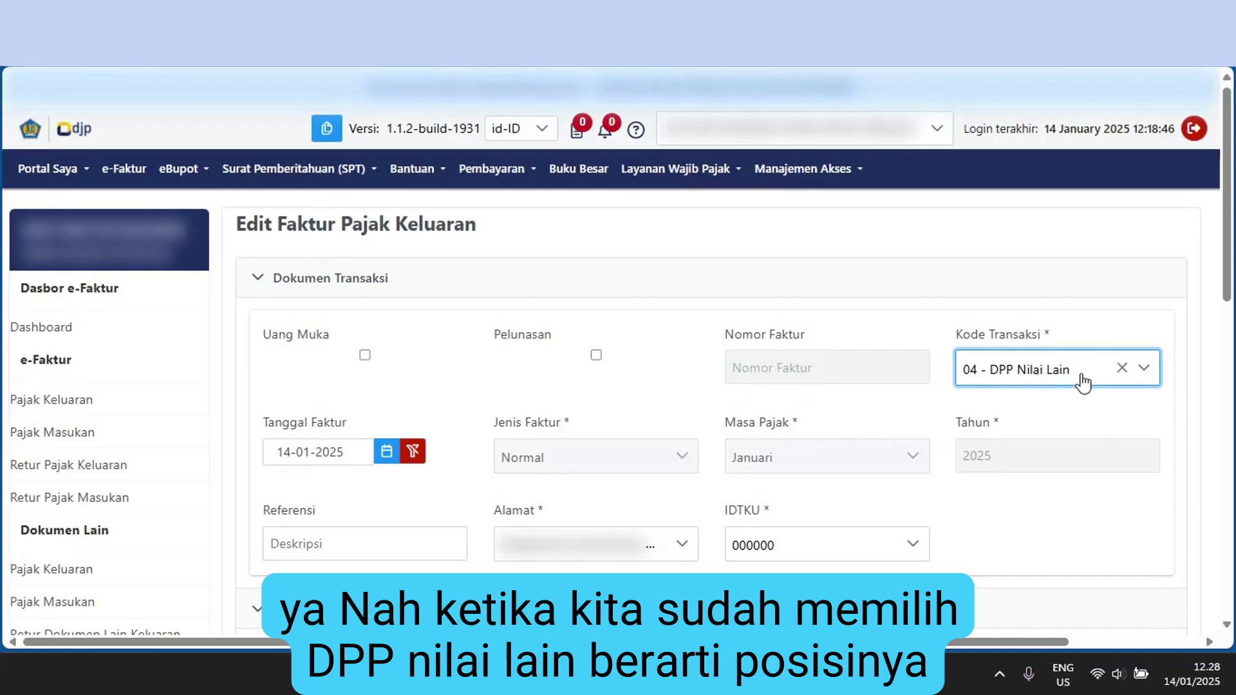
Step: Start adding a transaction under Detail Transaksi and download the goods code list for the Barang type
scroll(915, 407, "down", 1)
scroll(914, 407, "down", 6)
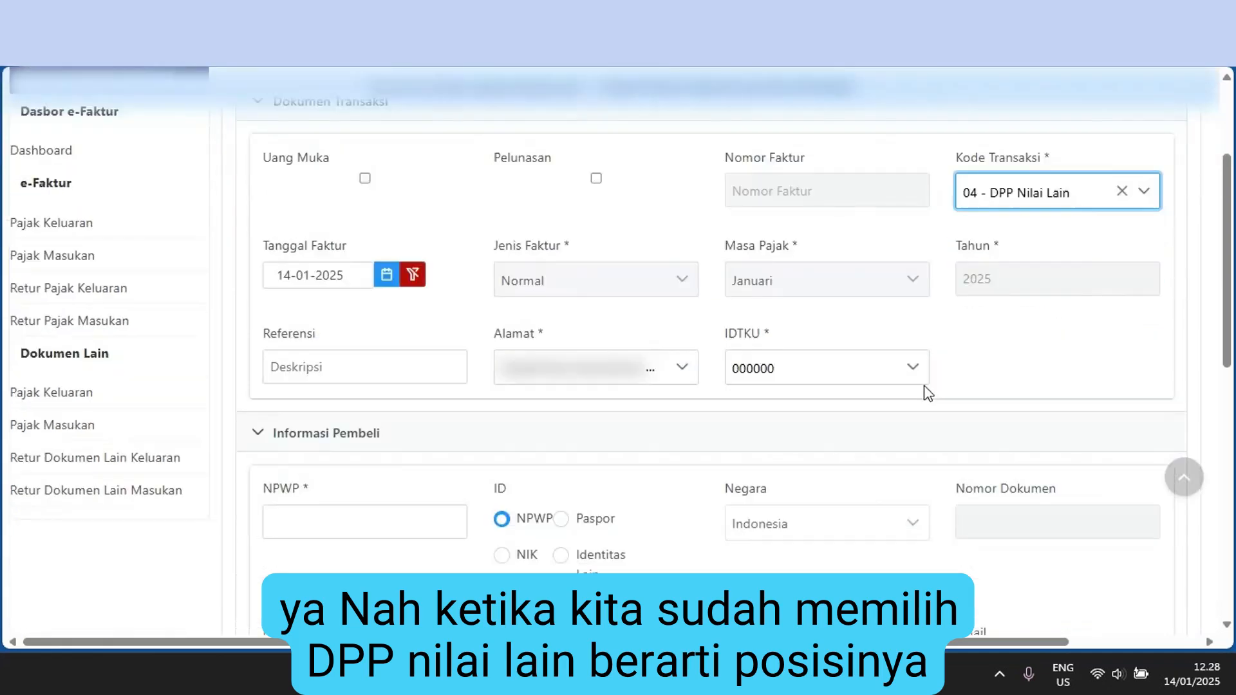
left_click(309, 271)
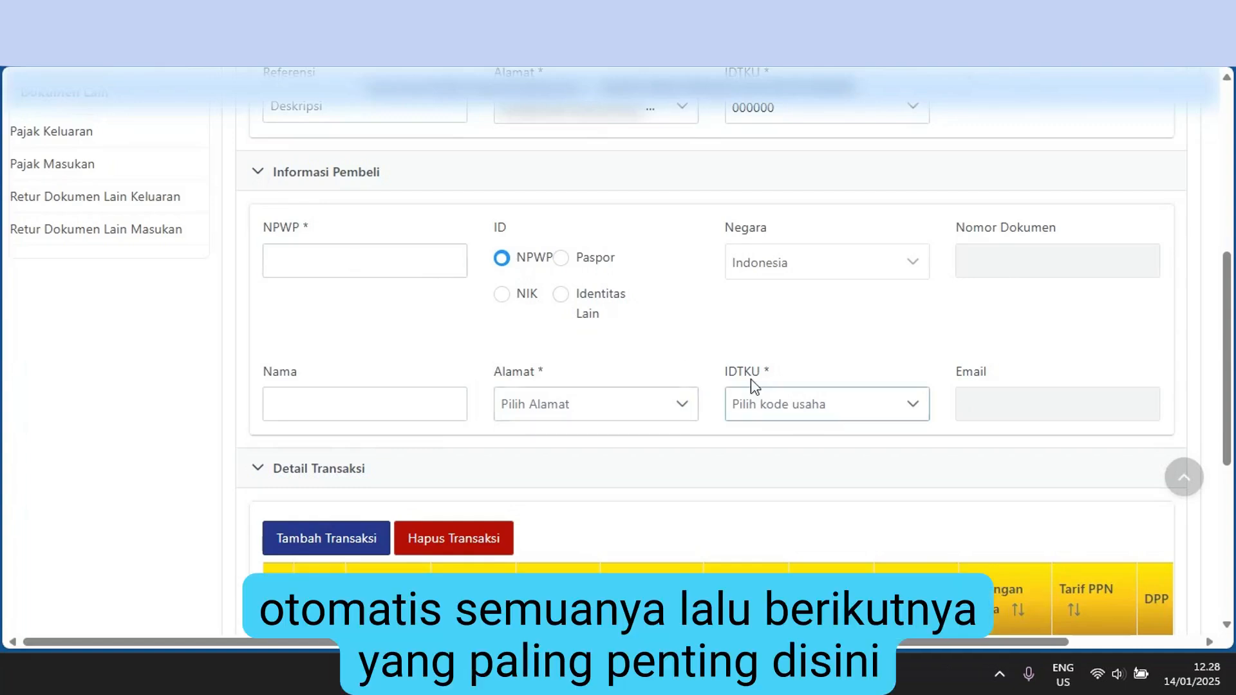
scroll(582, 356, "down", 3)
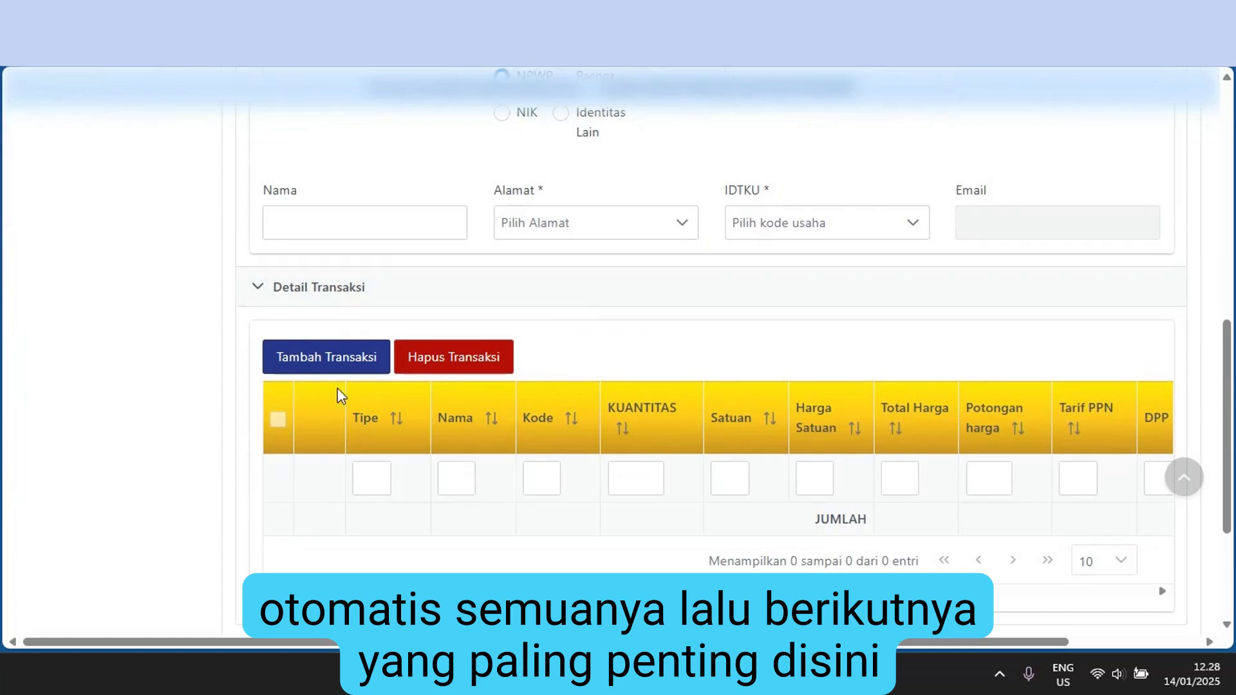
left_click(358, 365)
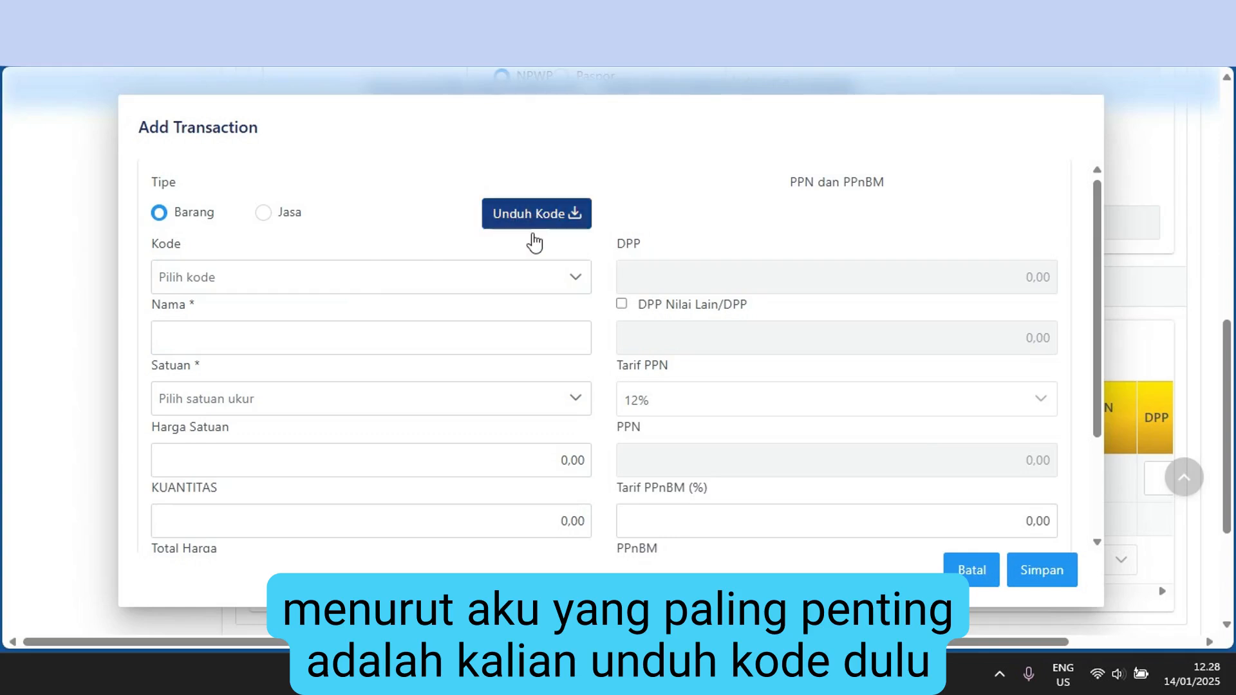
left_click(557, 229)
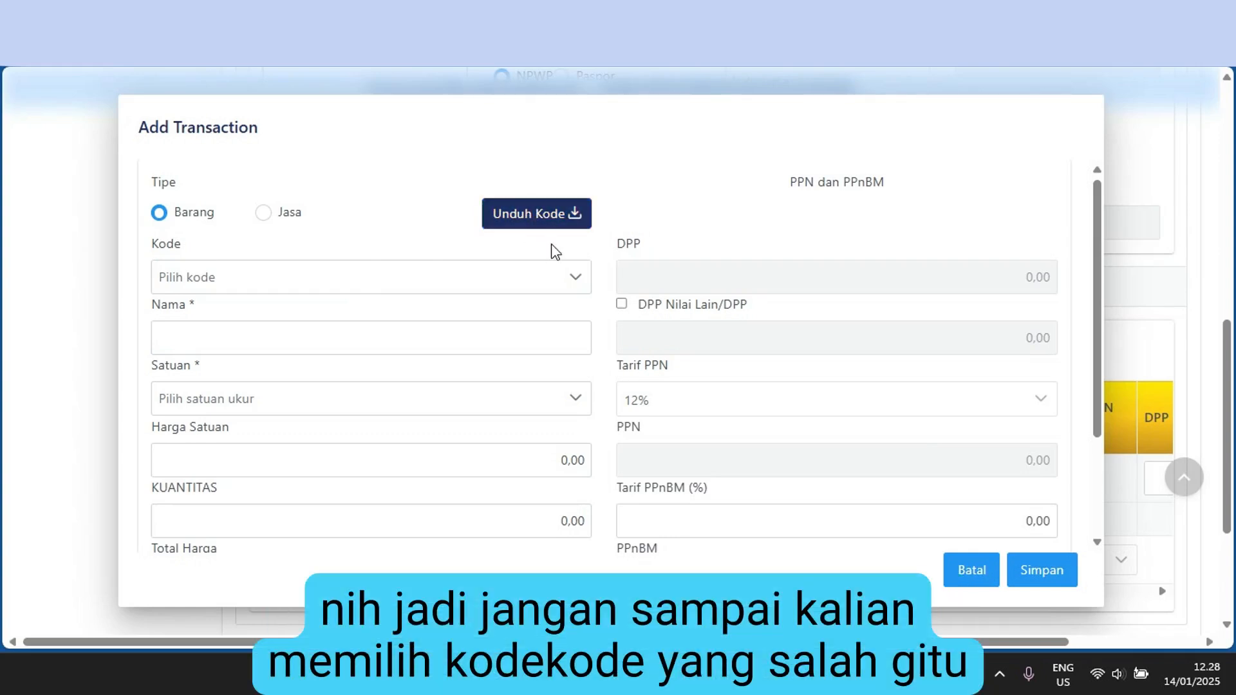
Step: Switch to the desktop and open the downloaded CODE_OF_GOODS file in Excel
key("super+d")
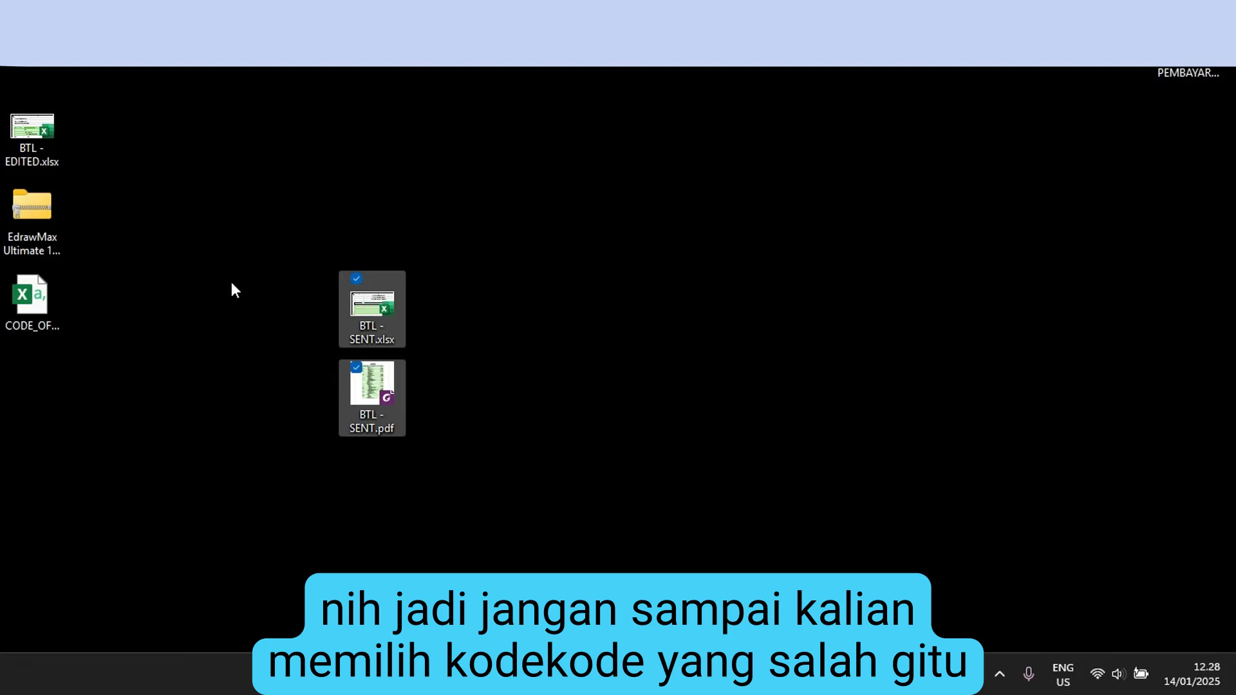
left_click(230, 282)
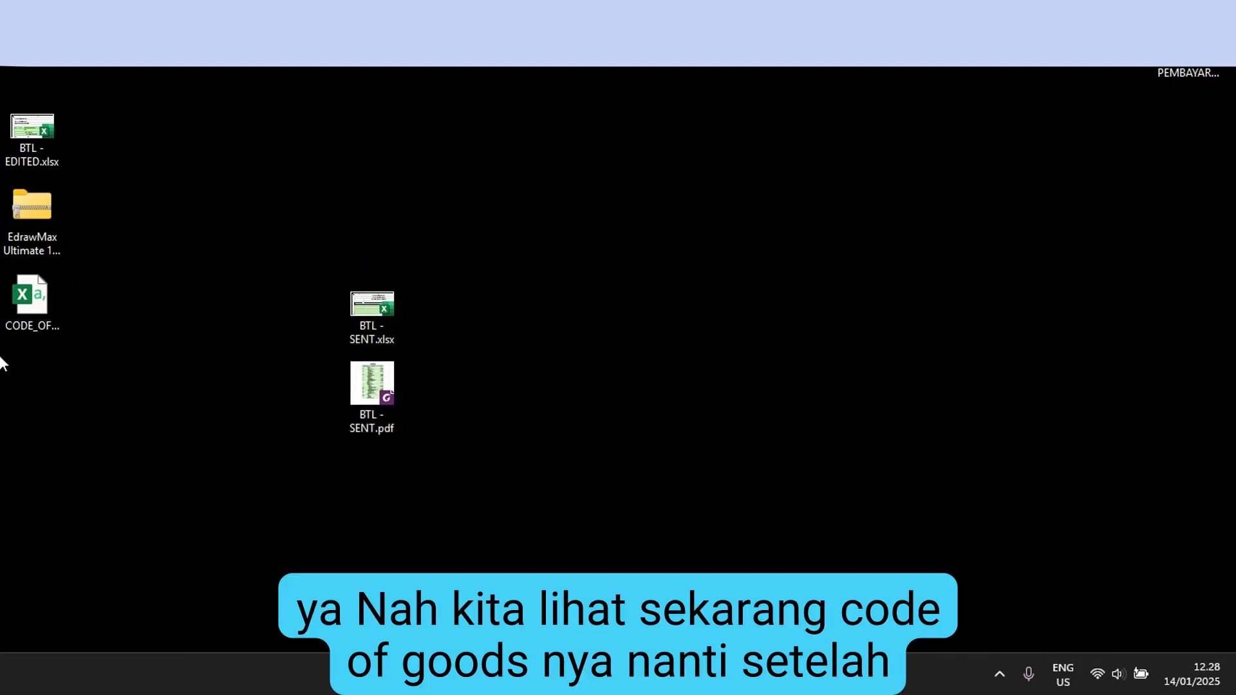
double_click(26, 322)
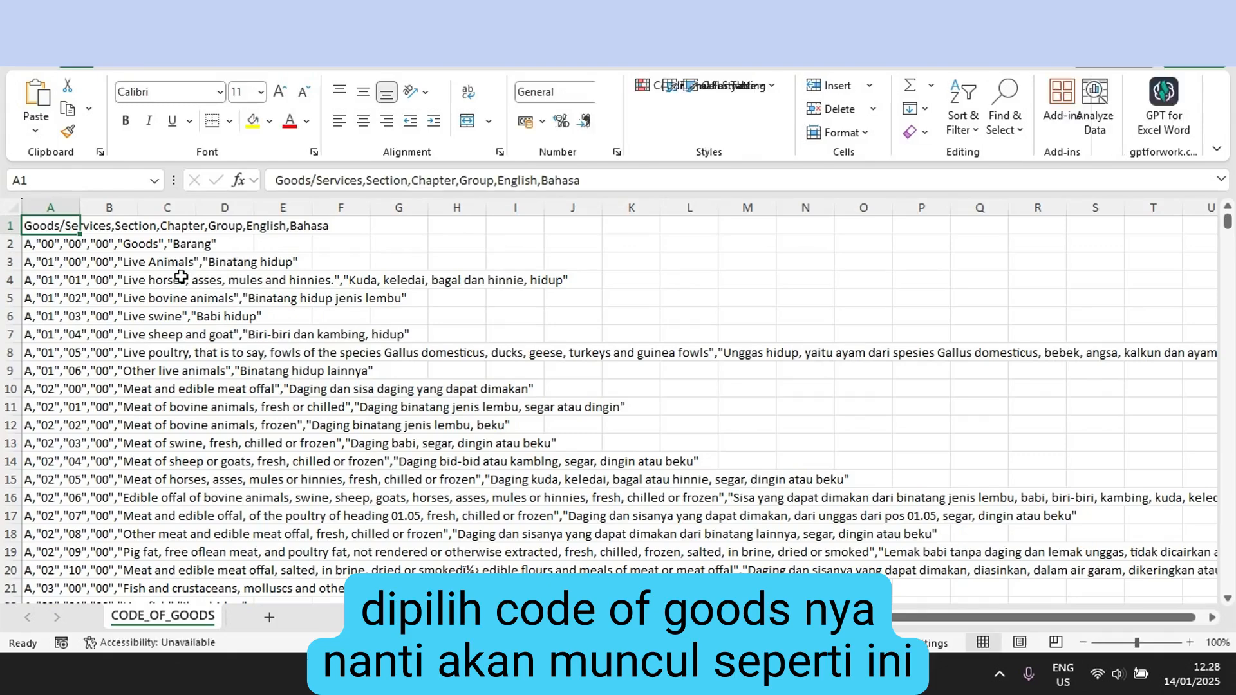
key("ctrl+space")
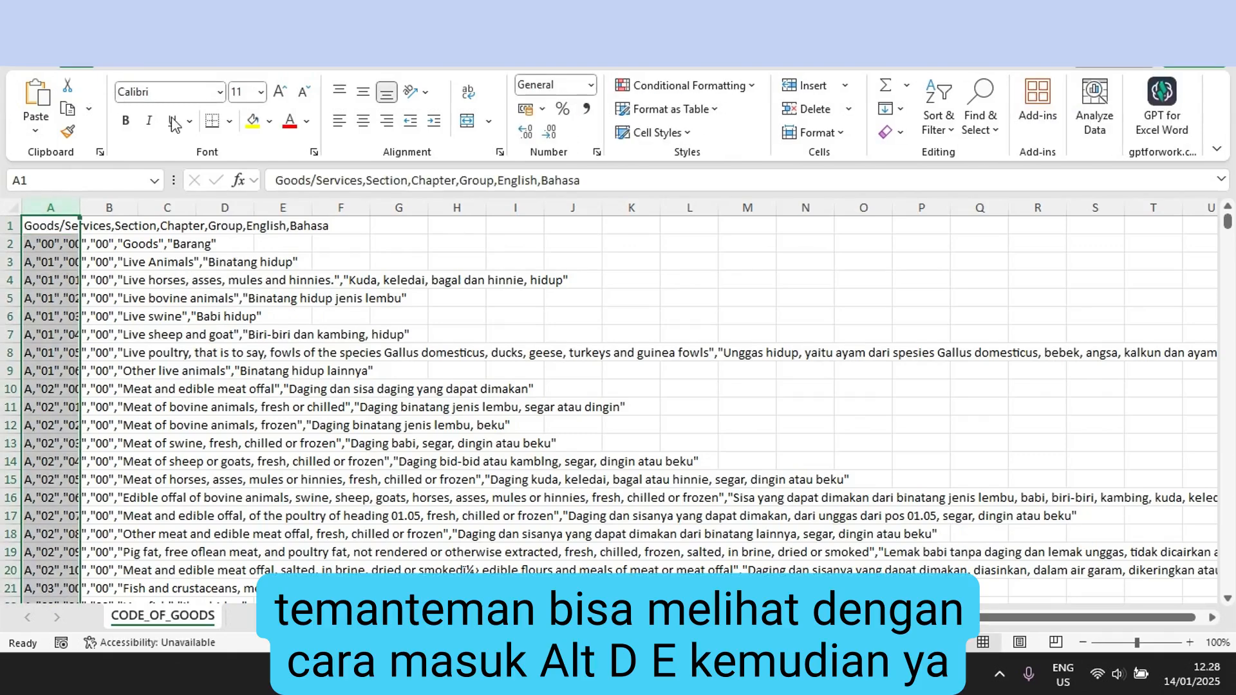
key("alt+d")
key("e")
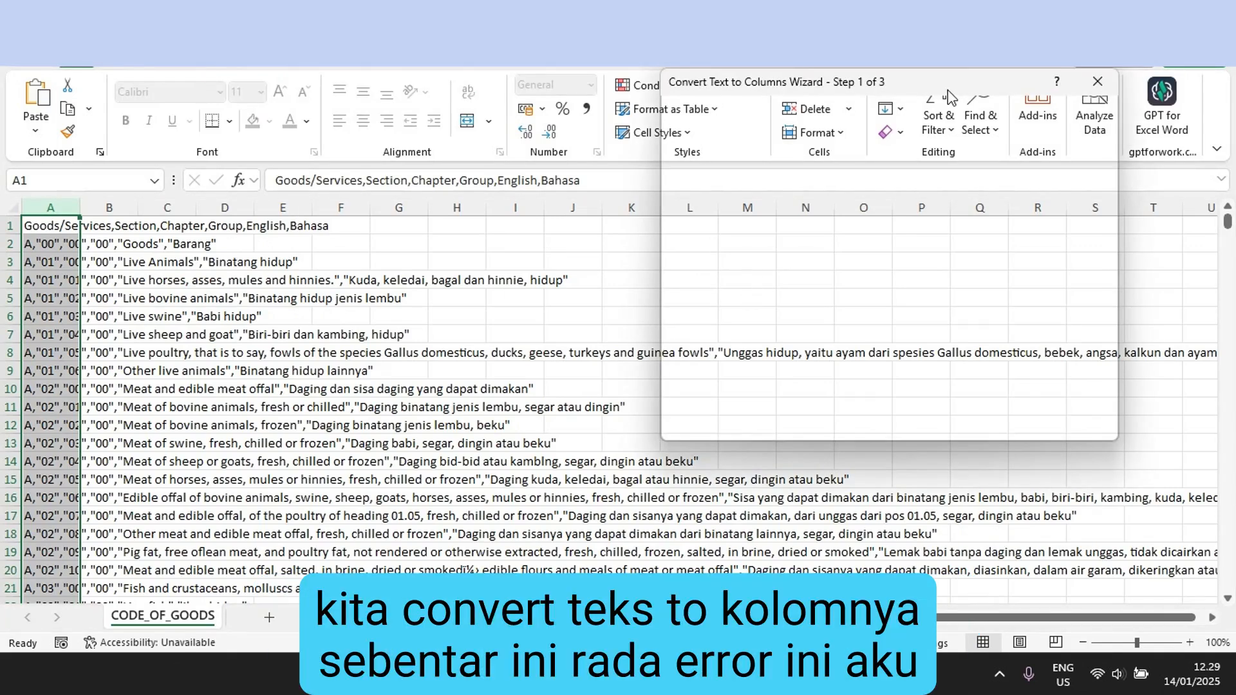
left_click_drag(948, 92, 666, 140)
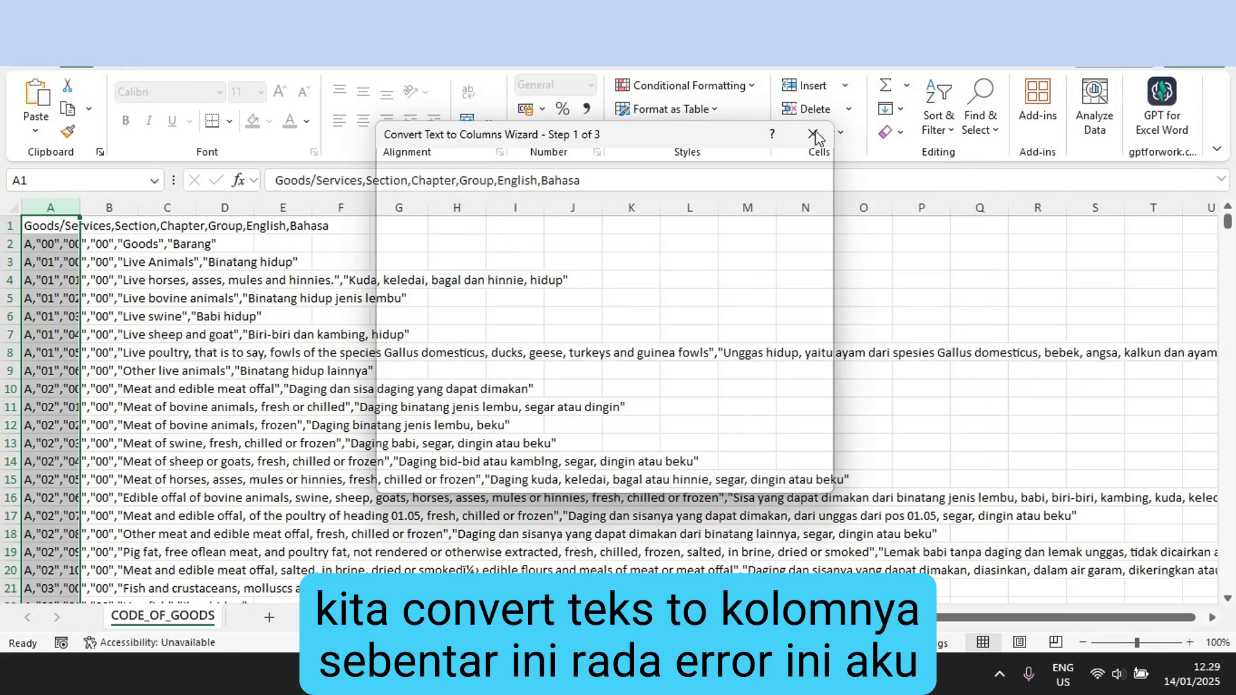
left_click(816, 131)
Step: Start Text to Columns on column A as delimited data, adding a comma as the Other delimiter
left_click(376, 68)
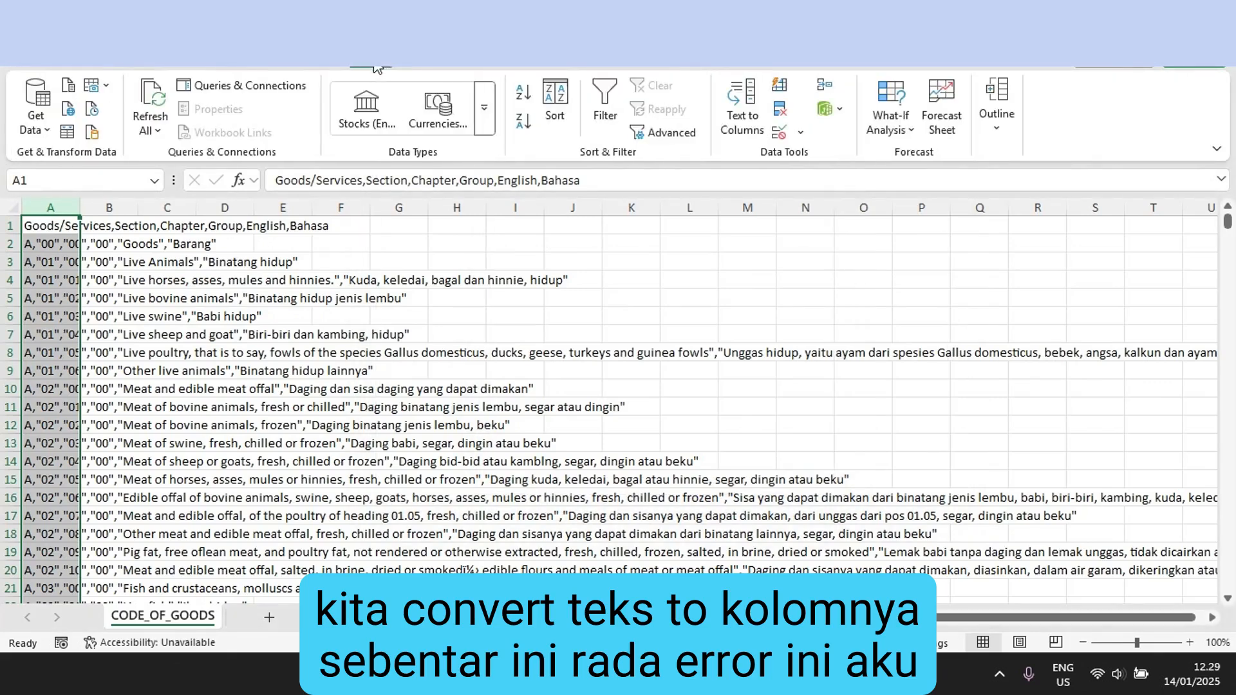
left_click(761, 282)
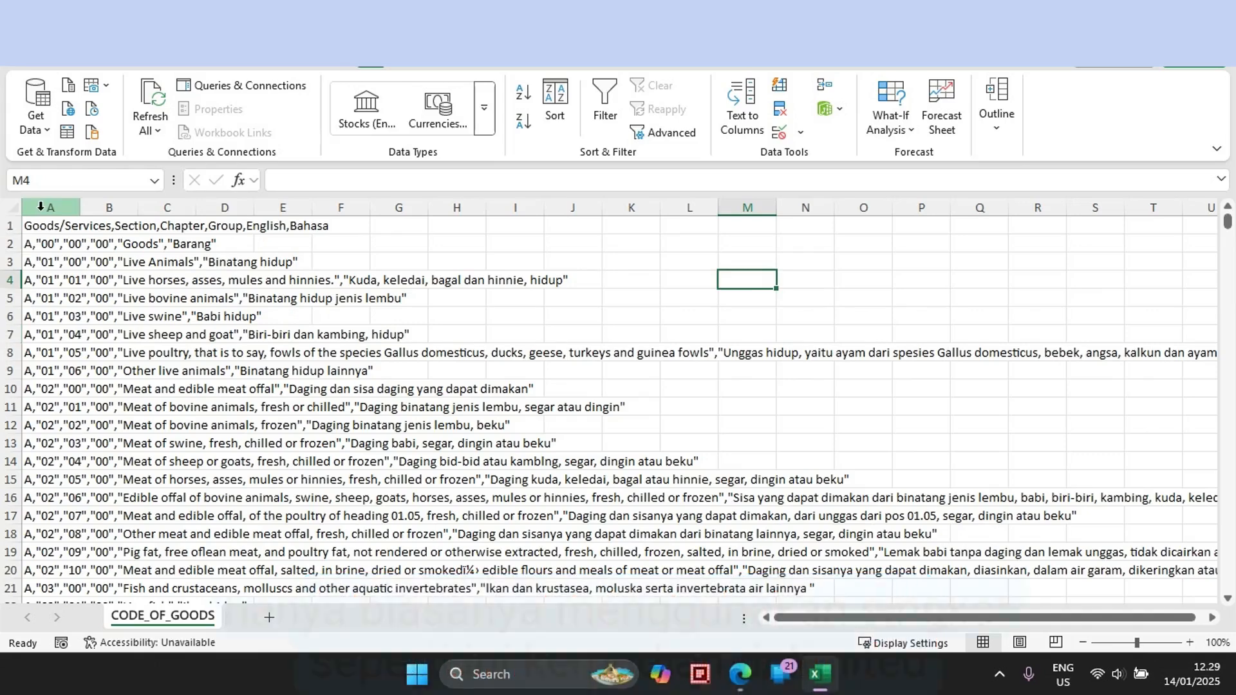
left_click(47, 201)
left_click(742, 106)
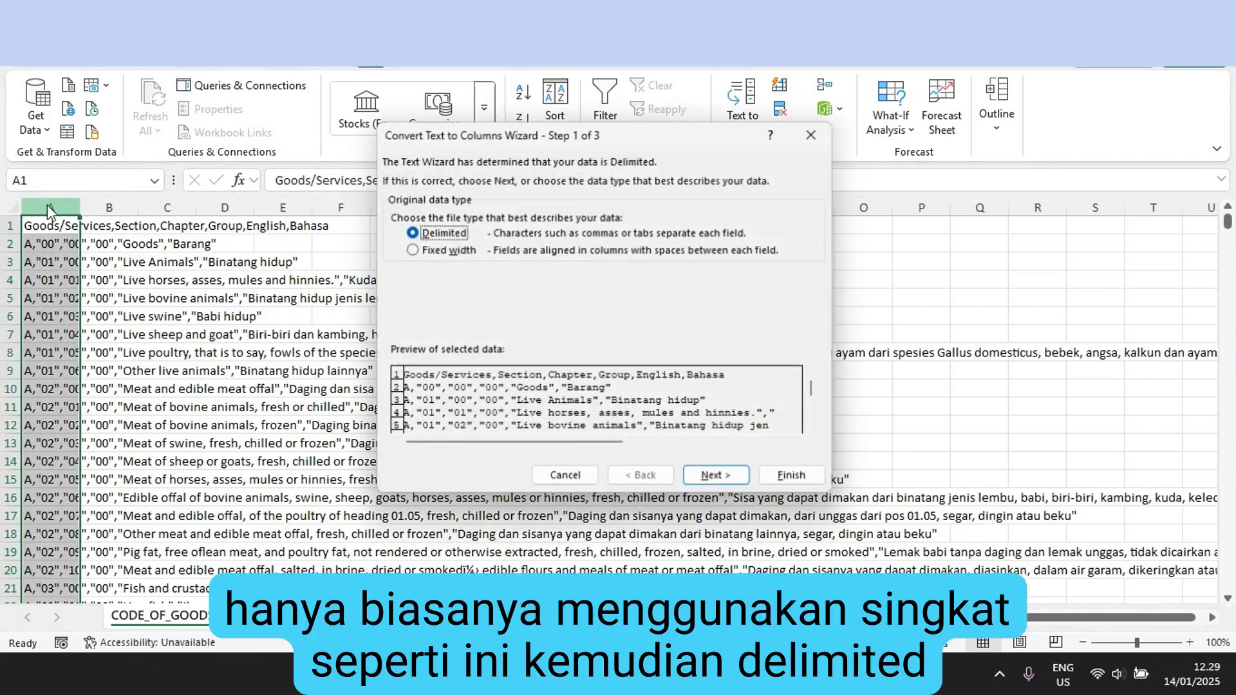
left_click(714, 477)
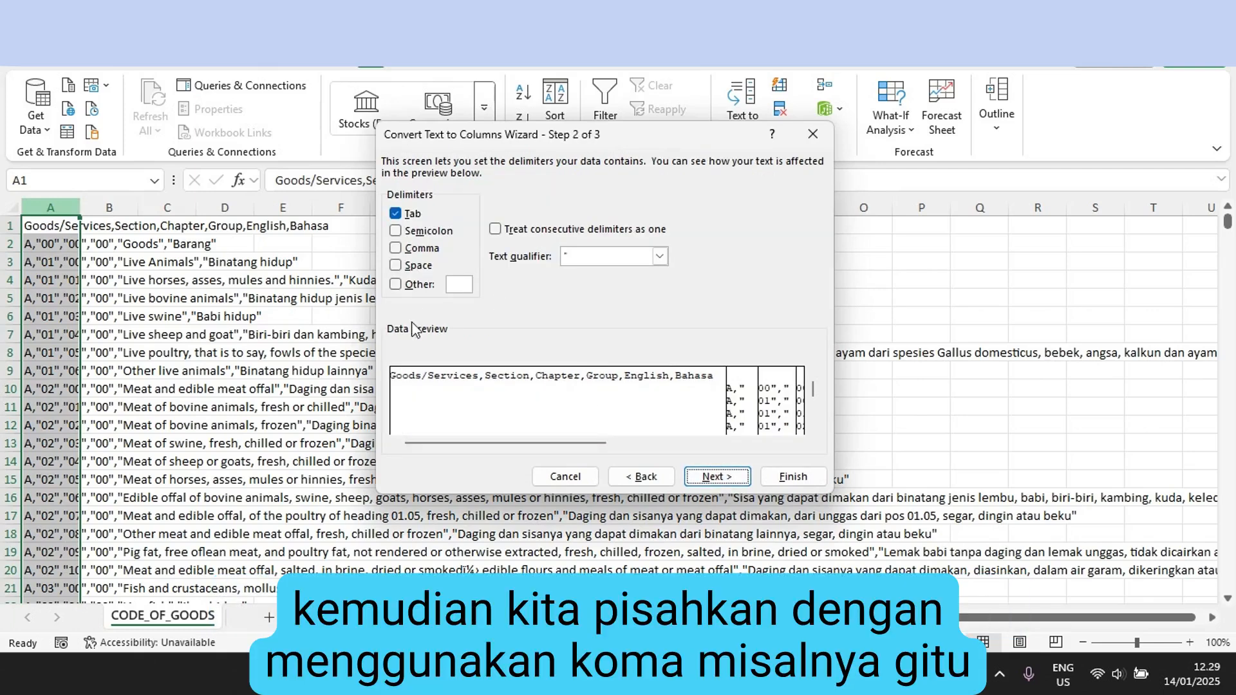
left_click(403, 285)
type(",")
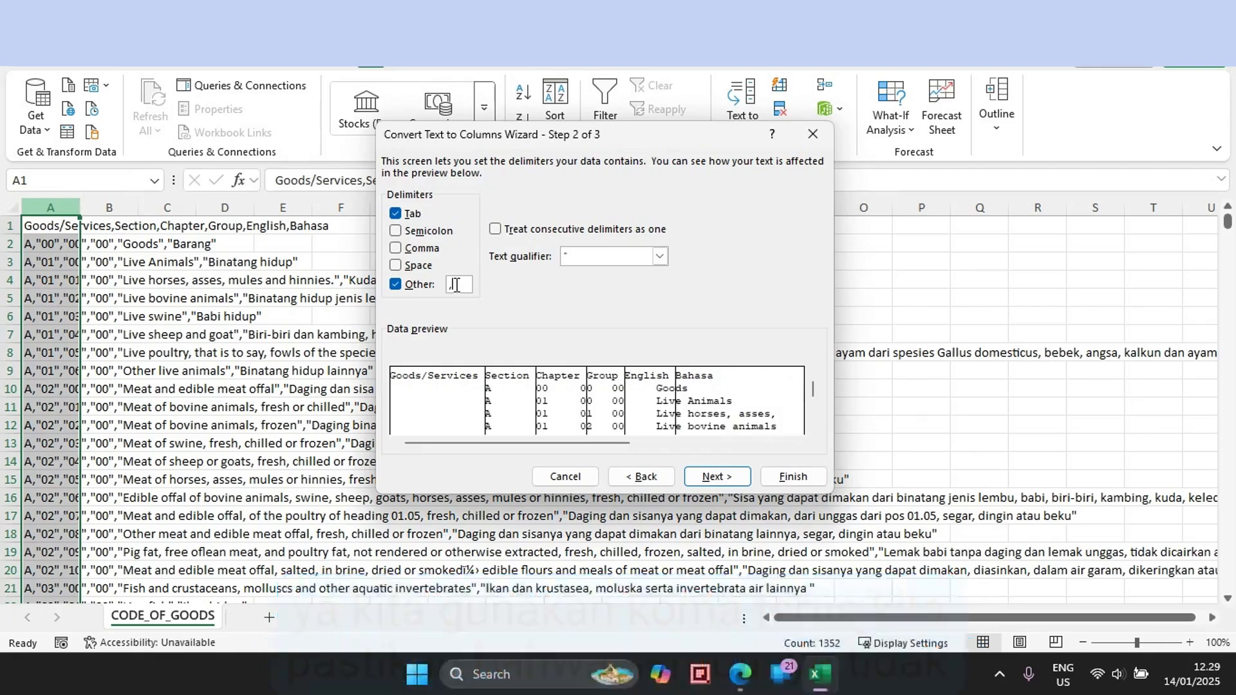
left_click(713, 476)
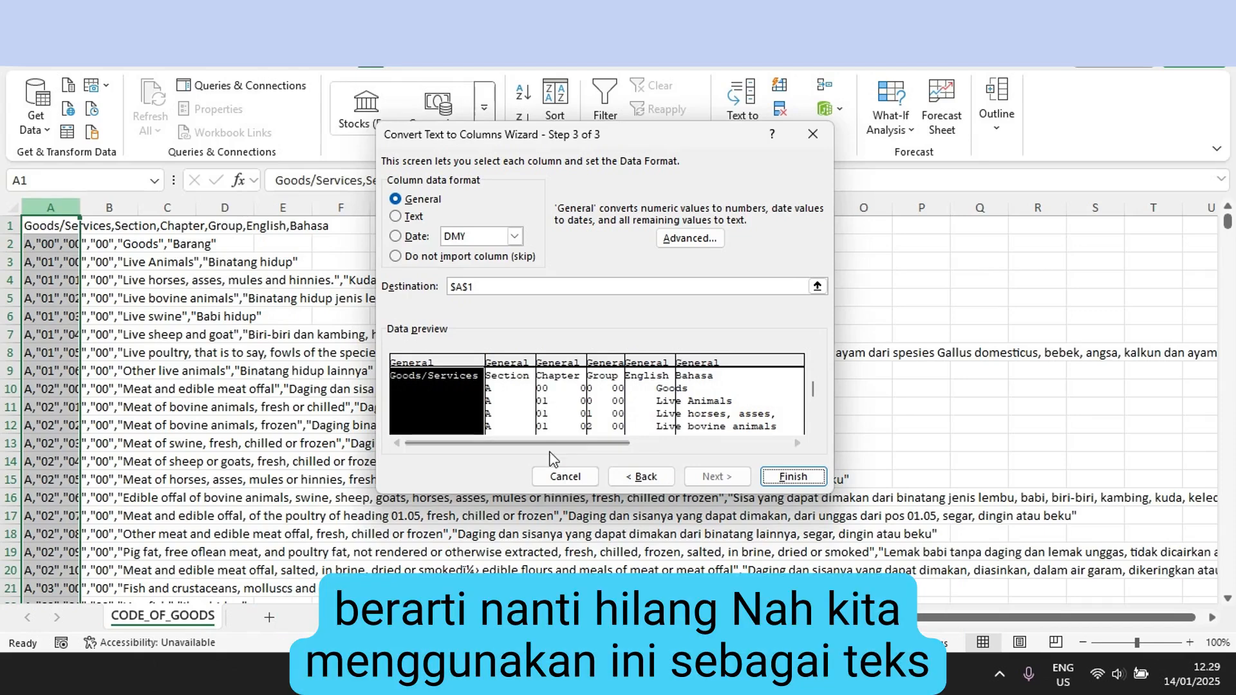
Step: Set the data format of all preview columns to Text and finish the column conversion
left_click_drag(556, 441, 750, 450)
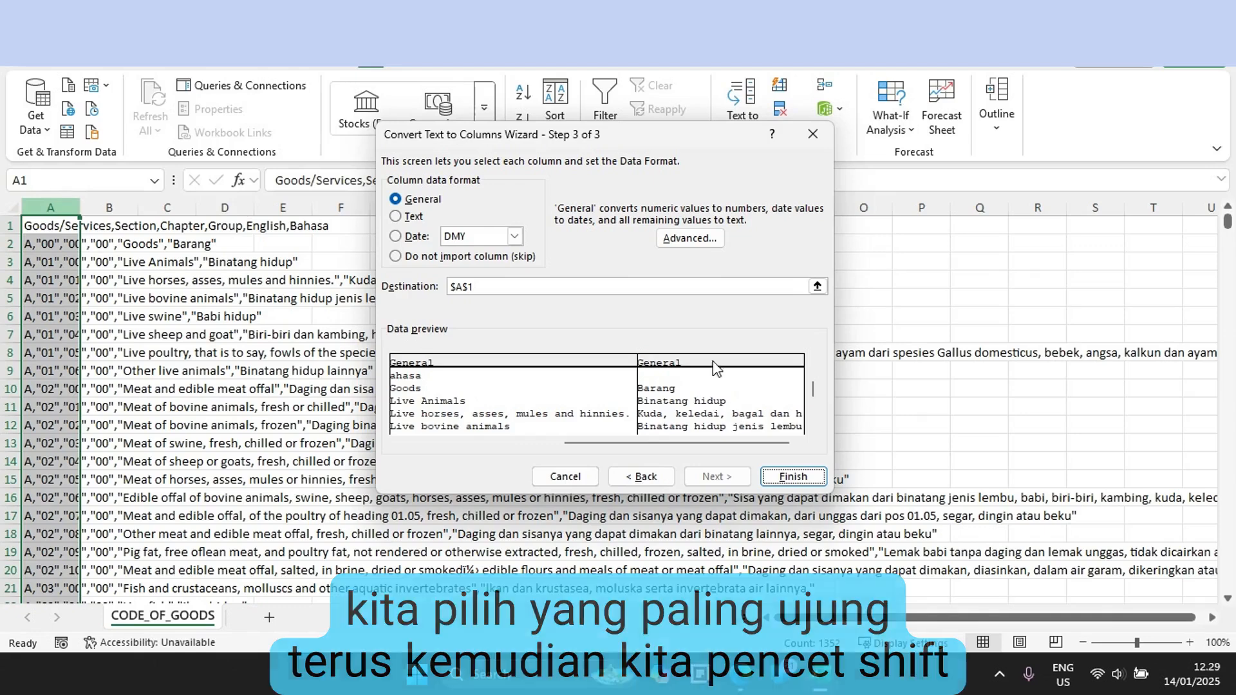
left_click(714, 410, "shift")
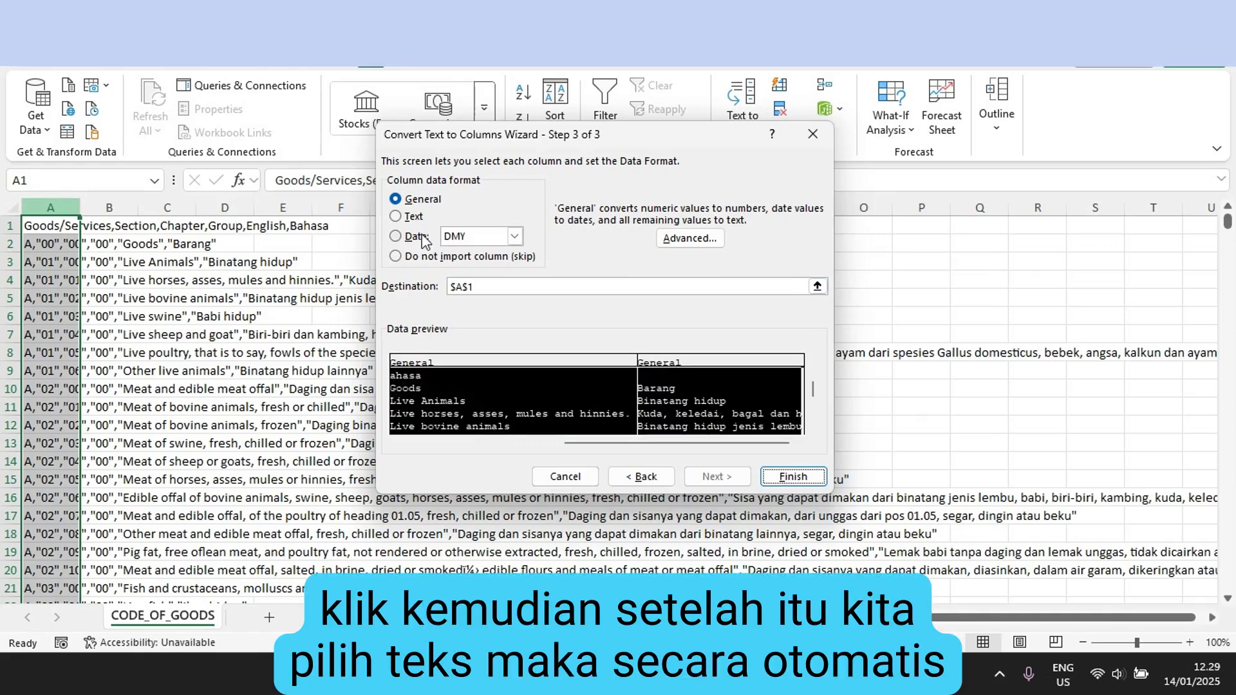
left_click(419, 219)
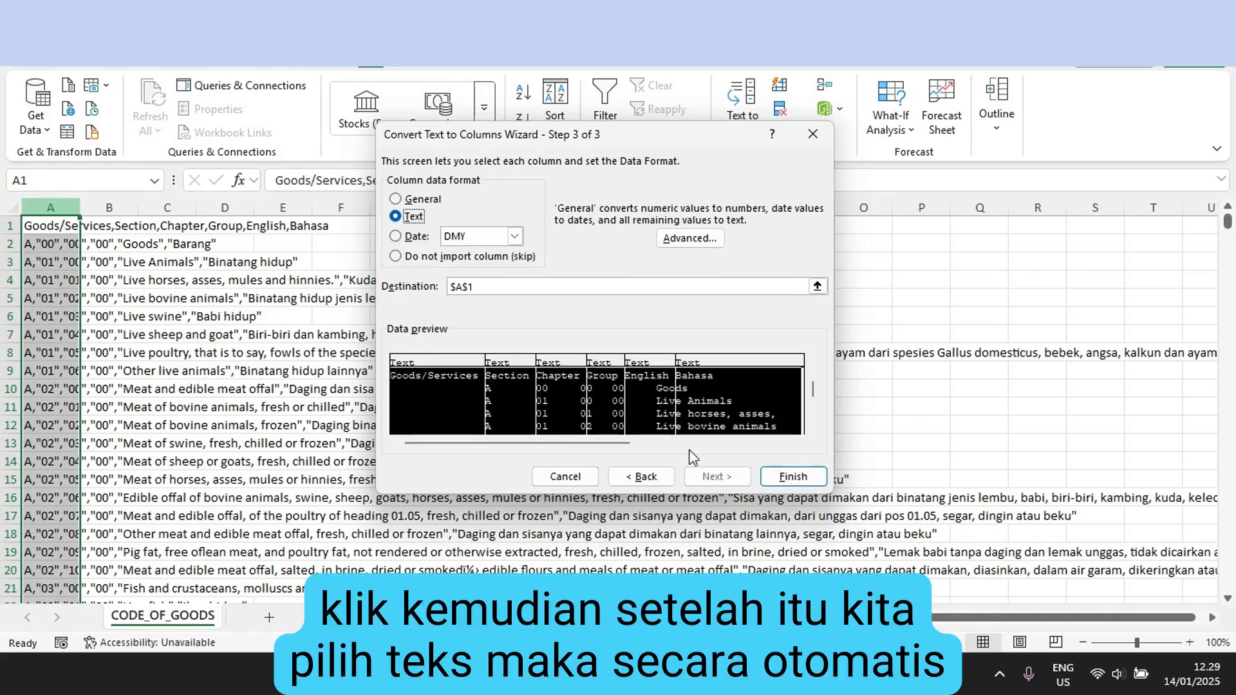
left_click(794, 479)
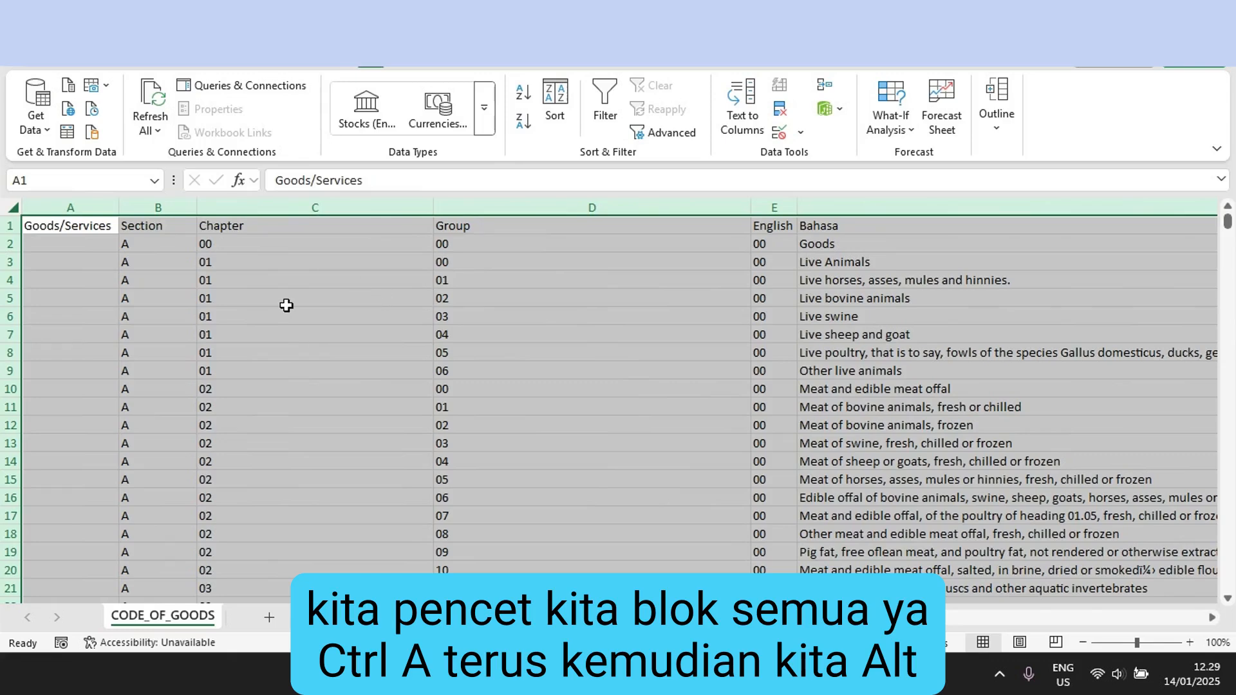
Step: AutoFit the column widths across the whole code list sheet
key("alt")
key("o")
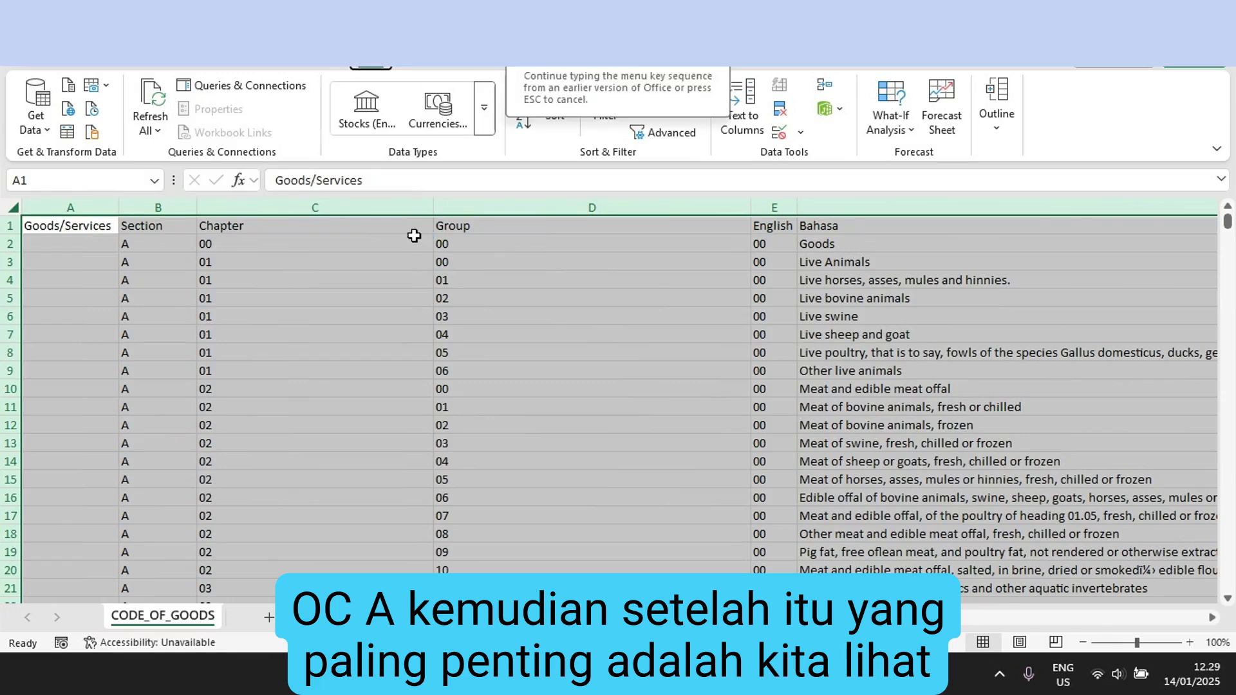
key("c")
key("a")
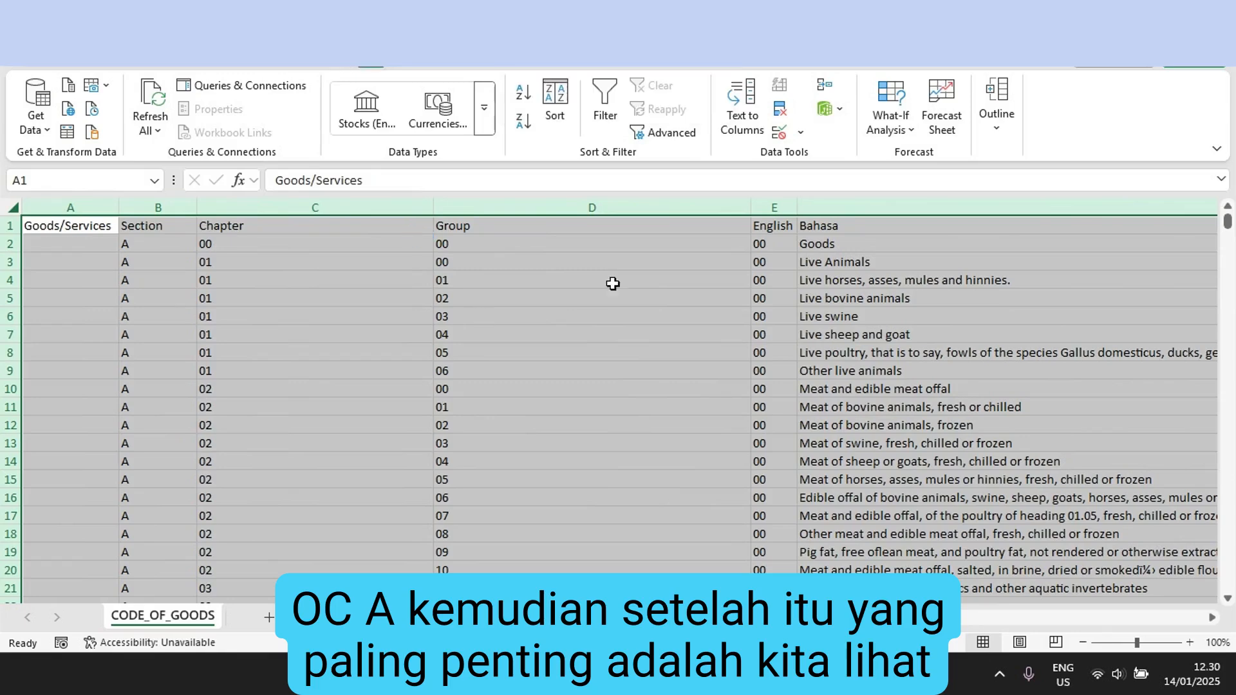
Step: Clear the stray text fragment "daripadanya" from cell A1004 of the code list
left_click(317, 278)
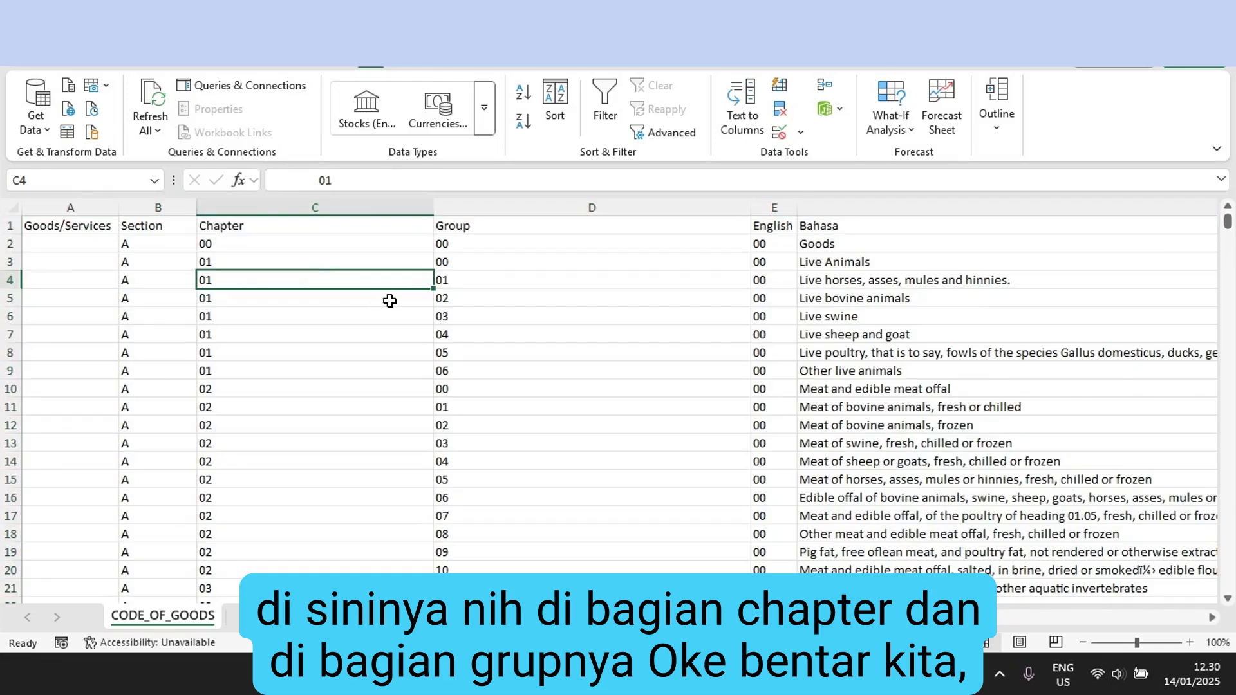
scroll(390, 303, "down", 6)
scroll(389, 303, "down", 8)
key("ctrl+Down")
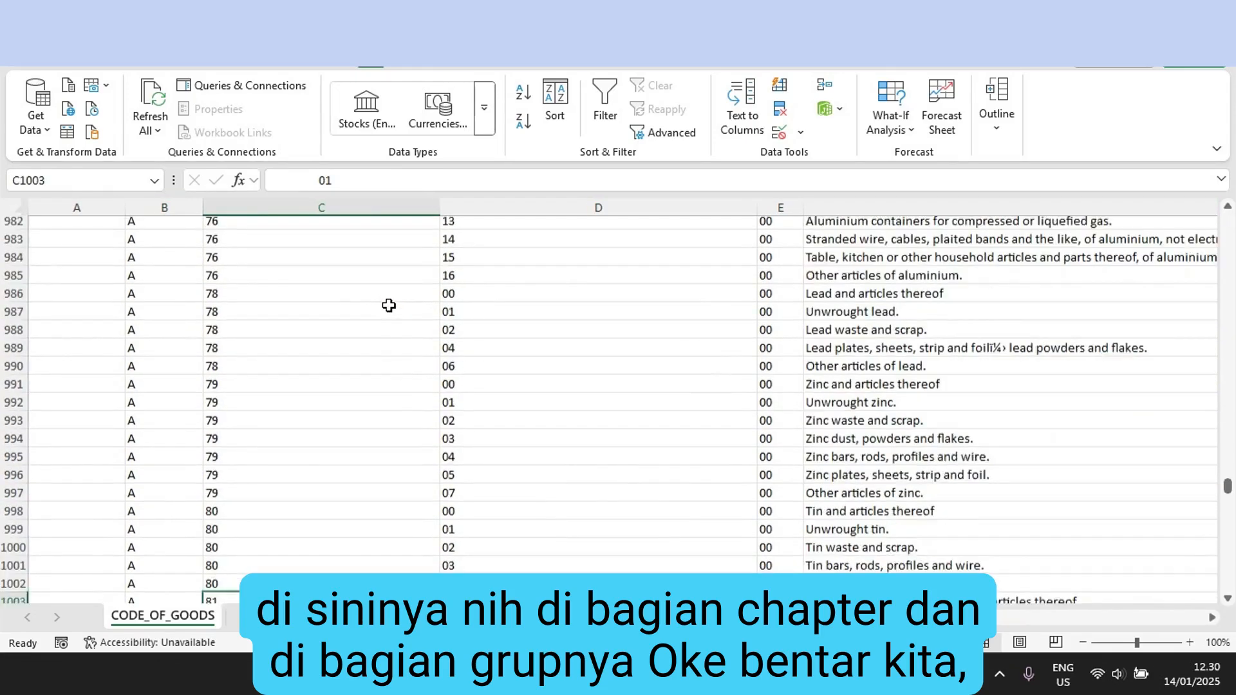
key("Down")
key("Left")
key("Left")
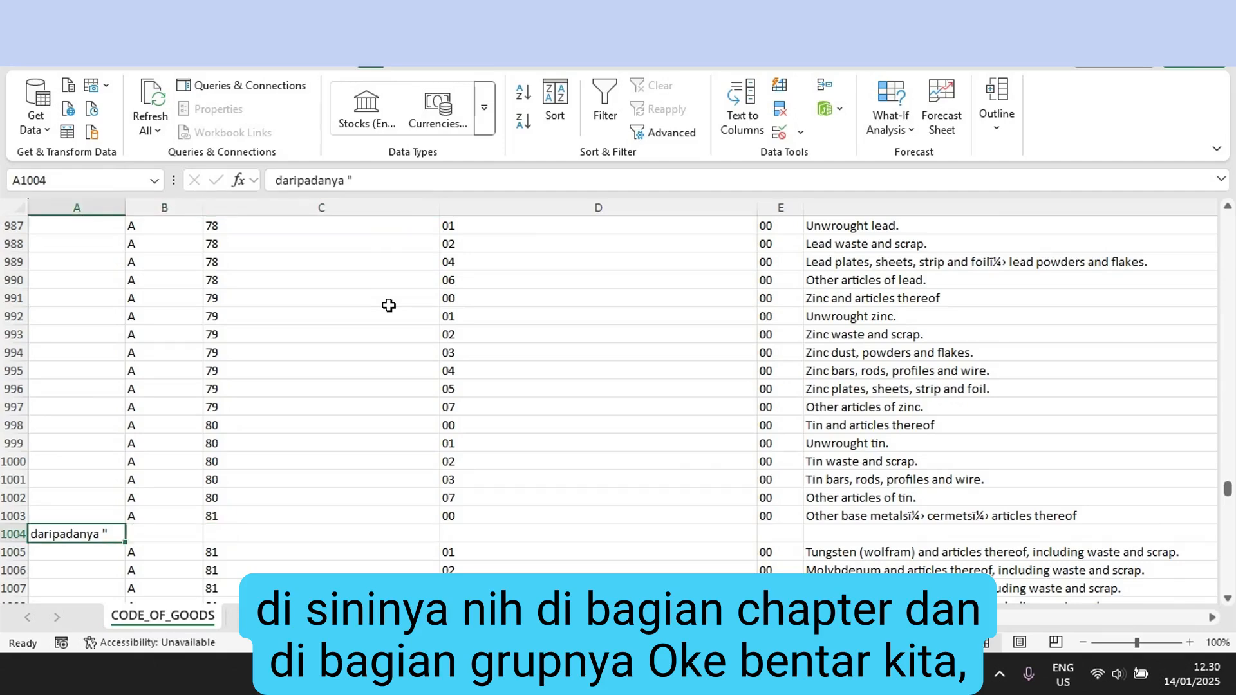
key("Delete")
Step: Check column B from below the cleared row to the end of the list for further gaps, and return to row 1004
key("Down")
key("Down")
key("Right")
key("ctrl+Down")
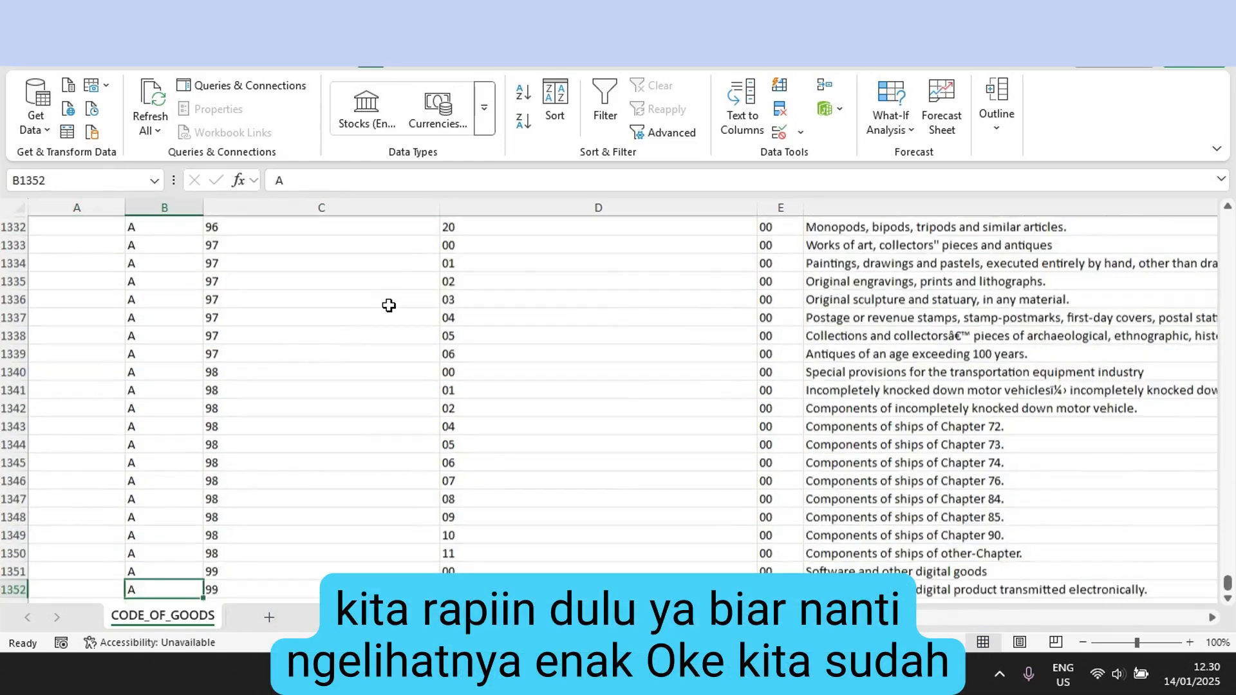
key("Down")
key("Down")
key("Down")
key("Down")
key("Down")
key("Up")
key("Up")
key("Up")
key("Up")
key("Up")
key("ctrl+Up")
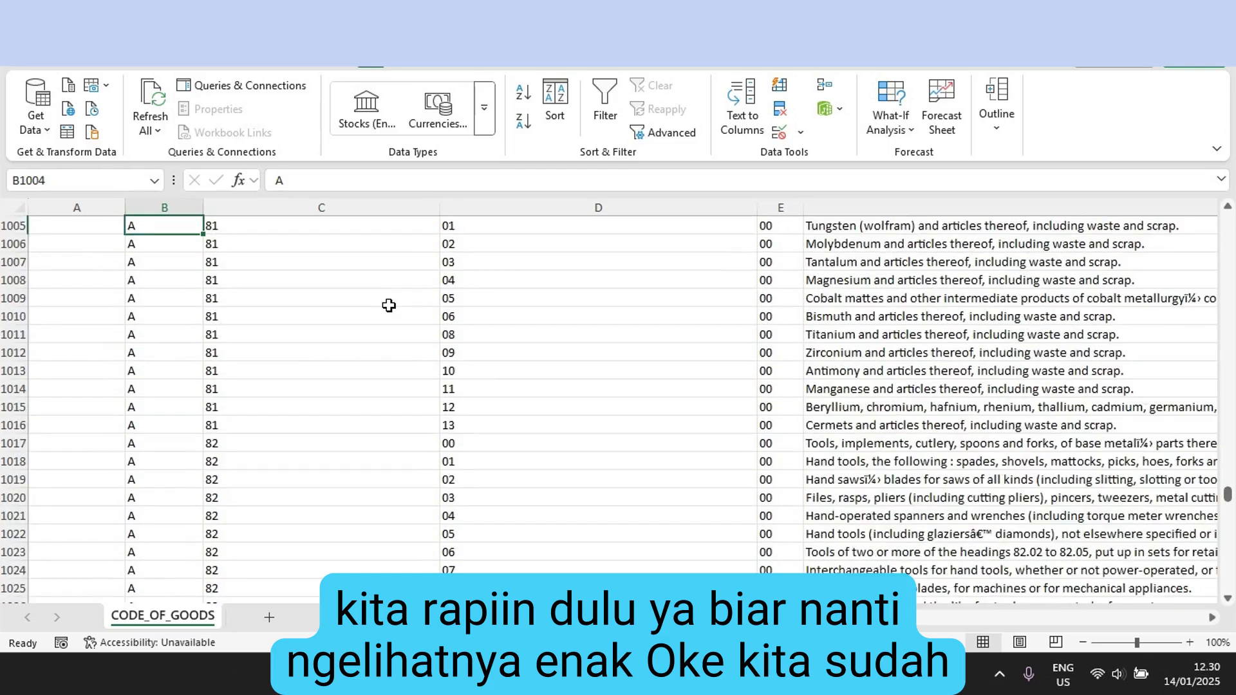
Step: Delete the emptied row 1004 from the code list
key("Up")
key("shift+space")
key("ctrl+minus")
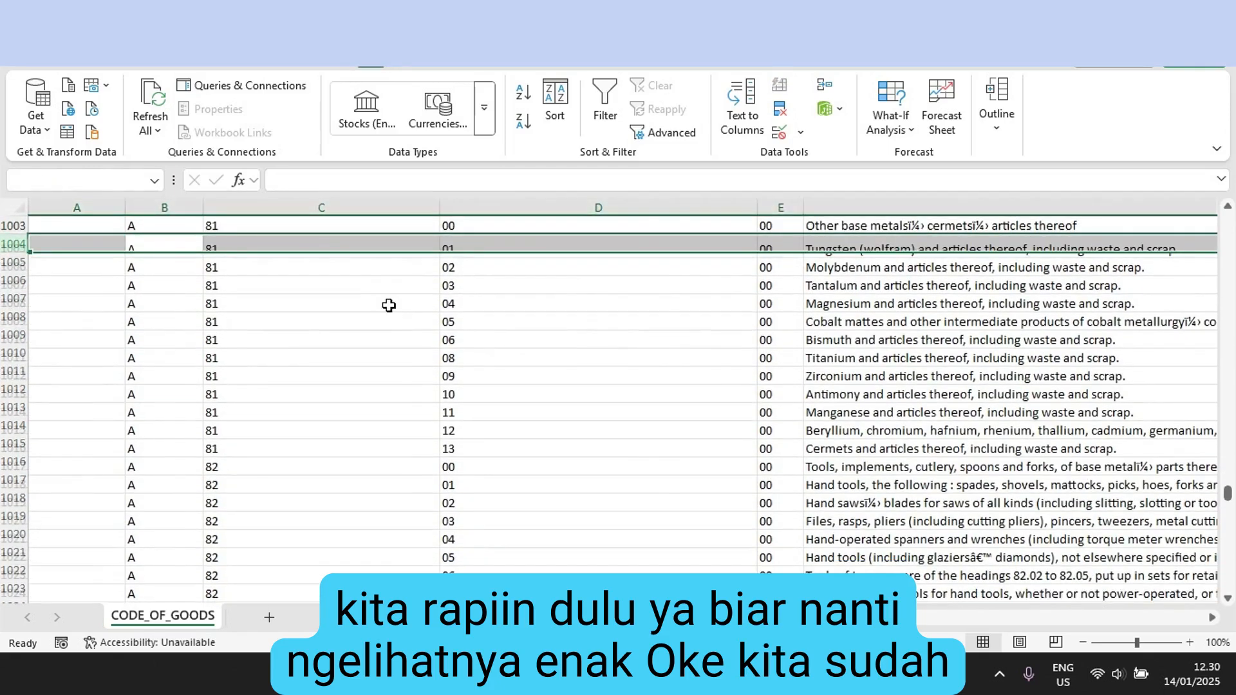
Step: AutoFit columns B to E to their contents from row 2 down to the end of the list
key("Up")
key("ctrl+Up")
key("Down")
key("shift+Right")
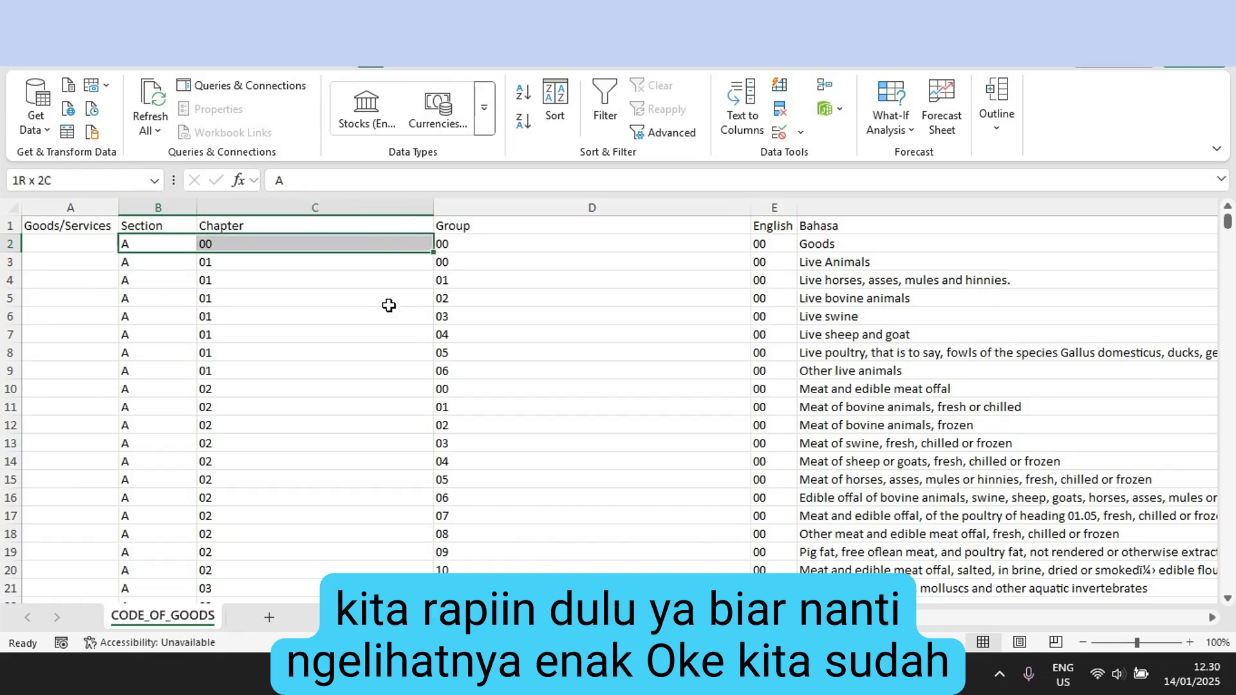
key("shift+Right")
key("ctrl+shift+Down")
key("shift+Right")
key("alt+d")
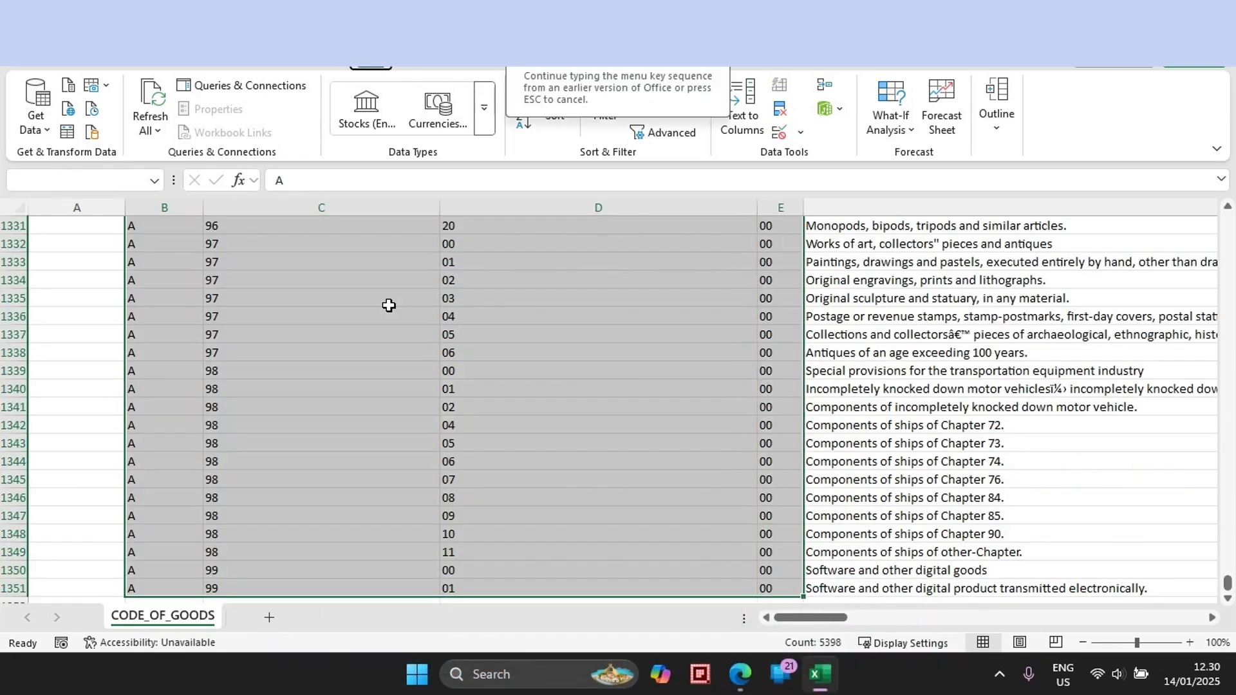
key("s")
key("Down")
key("Right")
key("Down")
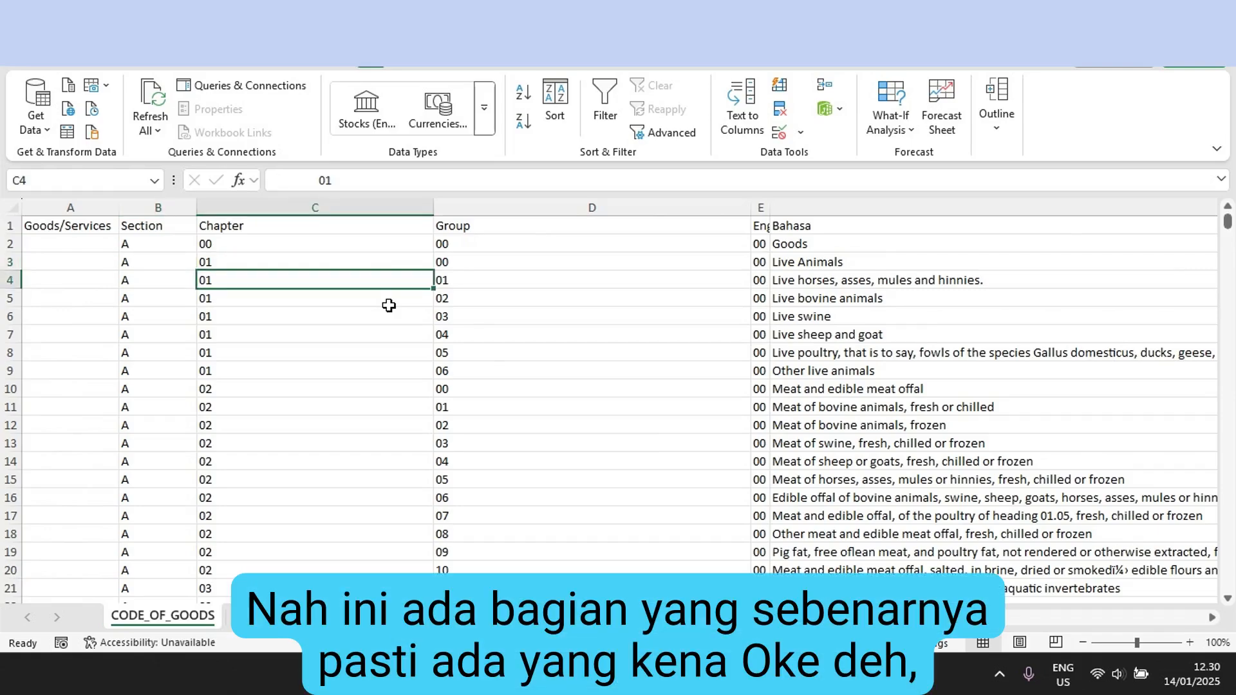
Step: Look down the Chapter column to about row 300 for overlong entries, and return to the header row
key("Up")
key("Page_Down")
key("Page_Down")
key("Page_Down")
key("Page_Down")
key("Page_Down")
key("Page_Down")
key("Page_Down")
key("Page_Down")
key("Page_Down")
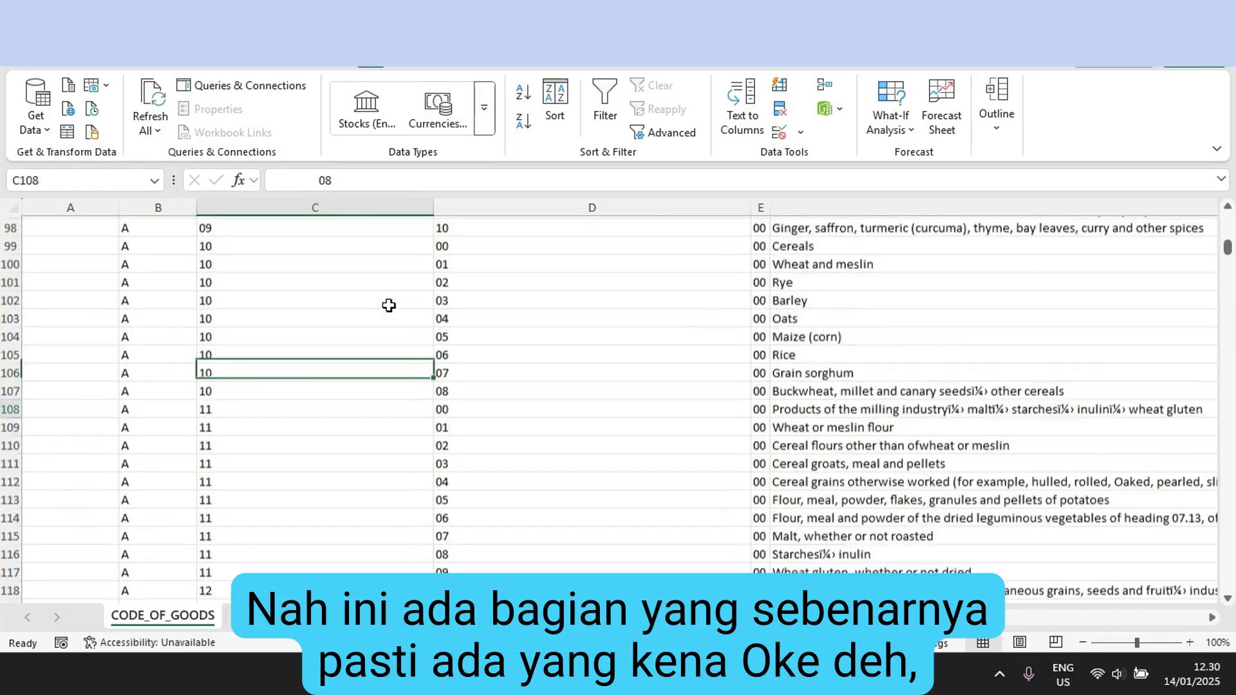
key("Page_Down")
key("Page_Down")
key("Page_Down")
key("Page_Down")
key("Page_Down")
key("Page_Down")
key("Page_Down")
key("Page_Down")
key("Page_Down")
key("Page_Down")
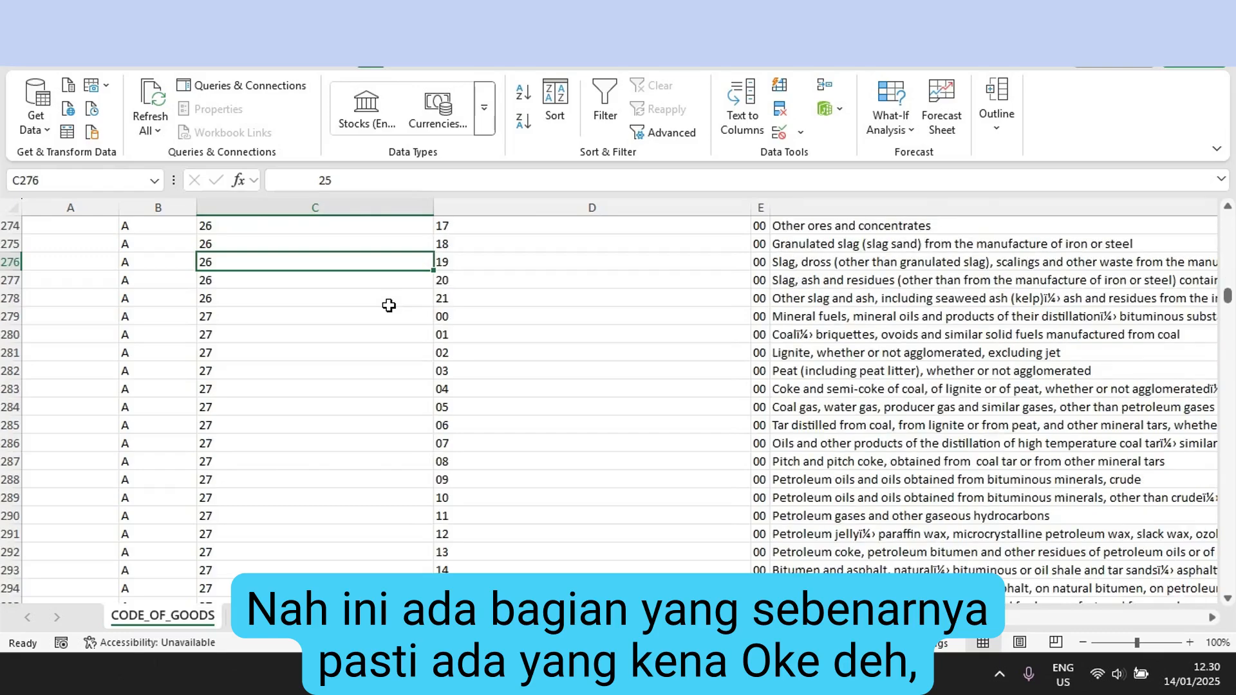
key("Page_Down")
key("ctrl+Up")
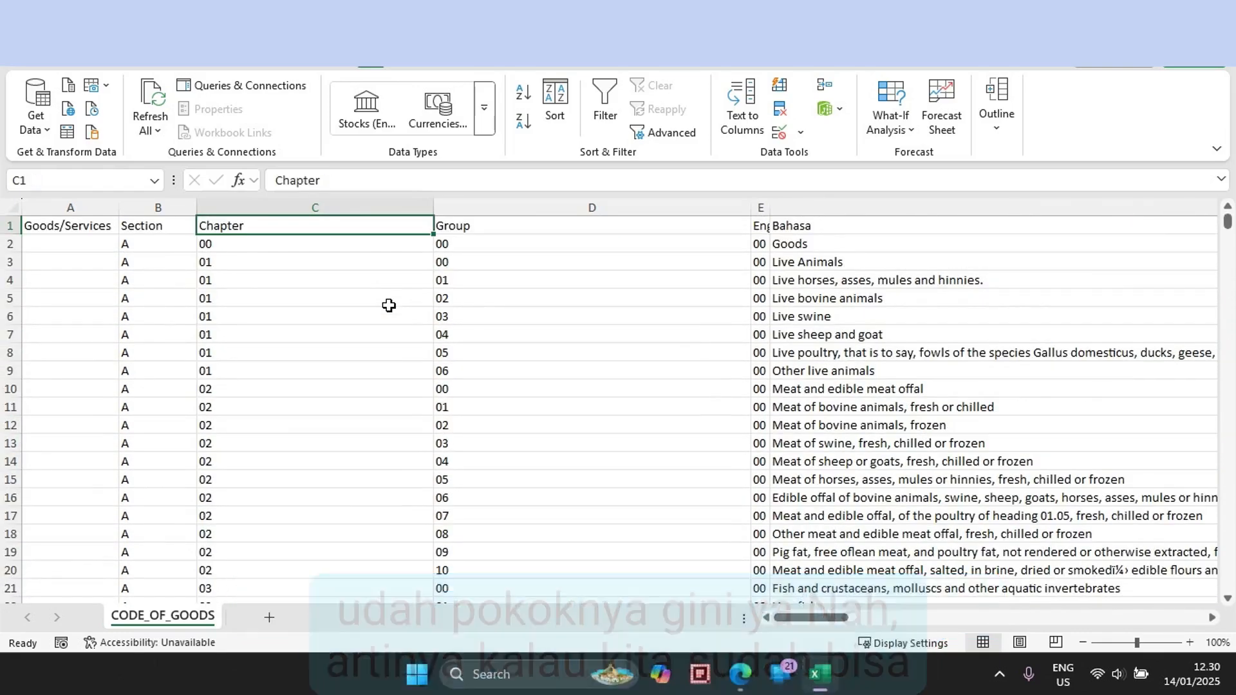
Step: Narrow the Group column by autofitting its width to only the first few cells from the header down
key("Right")
key("Right")
key("Left")
key("shift+Down")
key("shift+Down")
key("shift+Down")
key("shift+Down")
key("shift+Down")
key("shift+Down")
key("shift+Down")
key("shift+Down")
key("shift+Down")
key("shift+Down")
key("shift+Down")
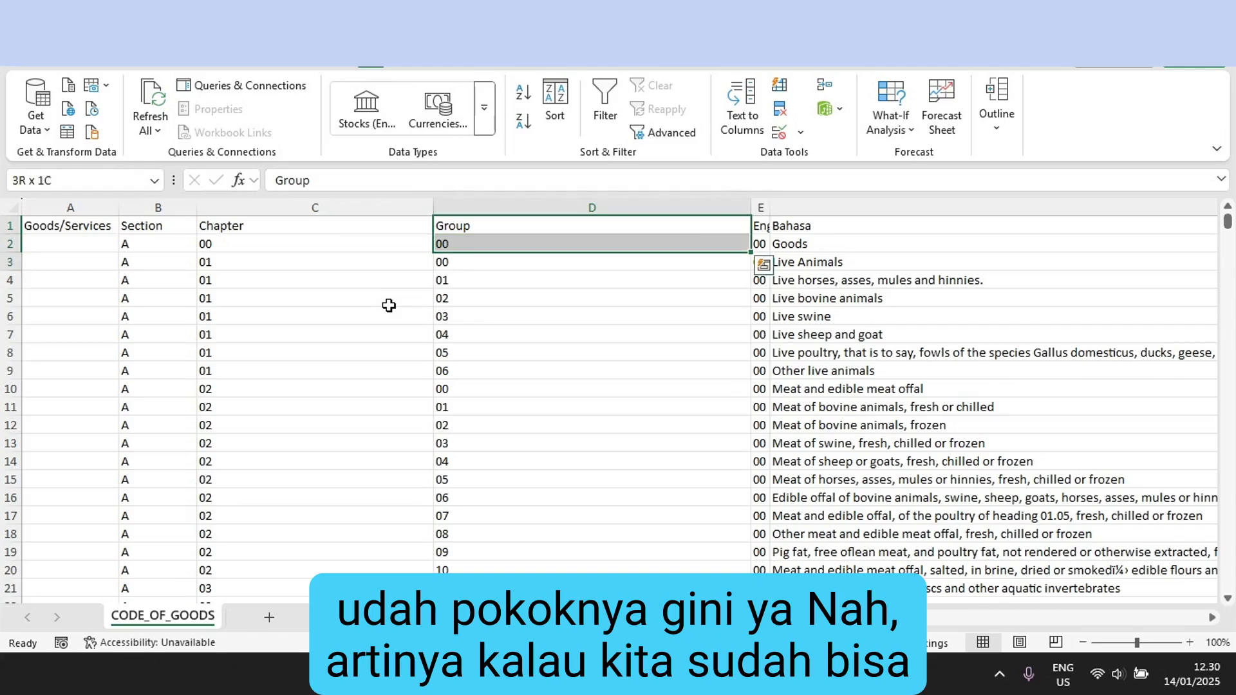
key("alt+o")
key("c")
key("a")
Step: Narrow the Chapter column by autofitting its width to cells C1:C13
key("Left")
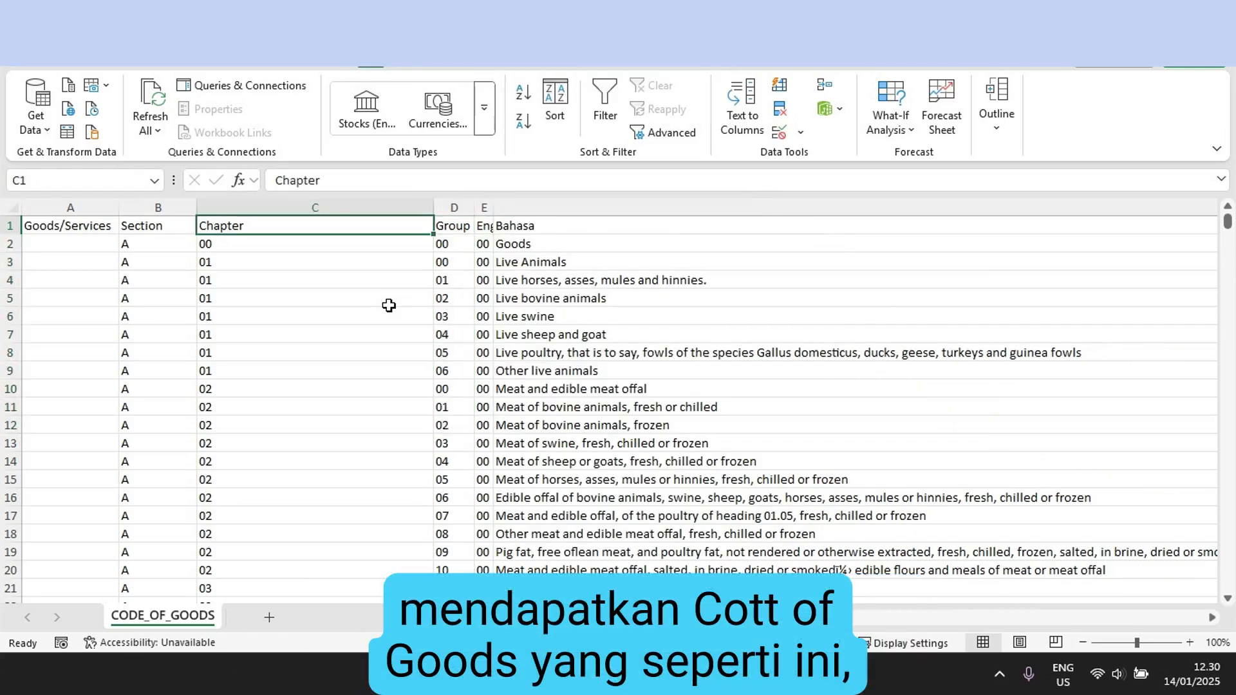
key("shift+Down")
key("shift+Down")
key("shift+Down")
key("shift+Down")
key("shift+Down")
key("shift+Down")
key("shift+Down")
key("shift+Down")
key("shift+Down")
key("shift+Down")
key("shift+Down")
key("shift+Down")
key("alt+o")
key("c")
key("a")
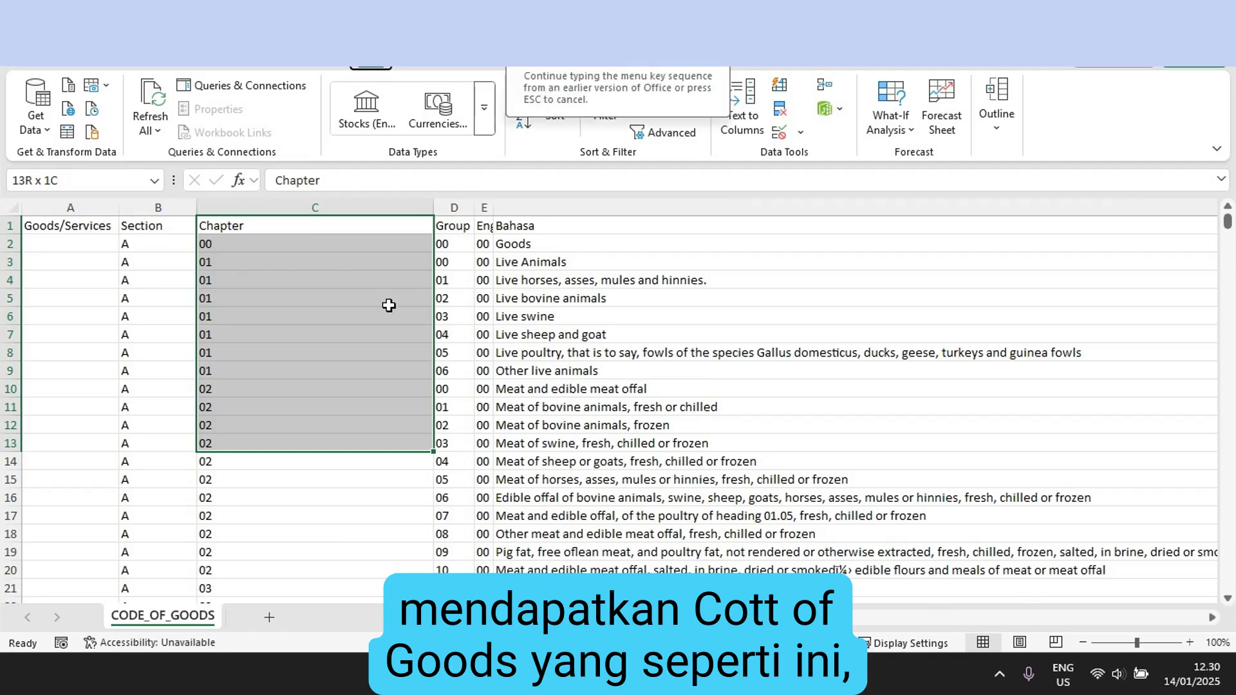
Step: Narrow the Section column by autofitting its width to cells B1:B9
key("Left")
key("shift+Down")
key("shift+Down")
key("shift+Down")
key("shift+Down")
key("shift+Down")
key("shift+Down")
key("shift+Down")
key("shift+Down")
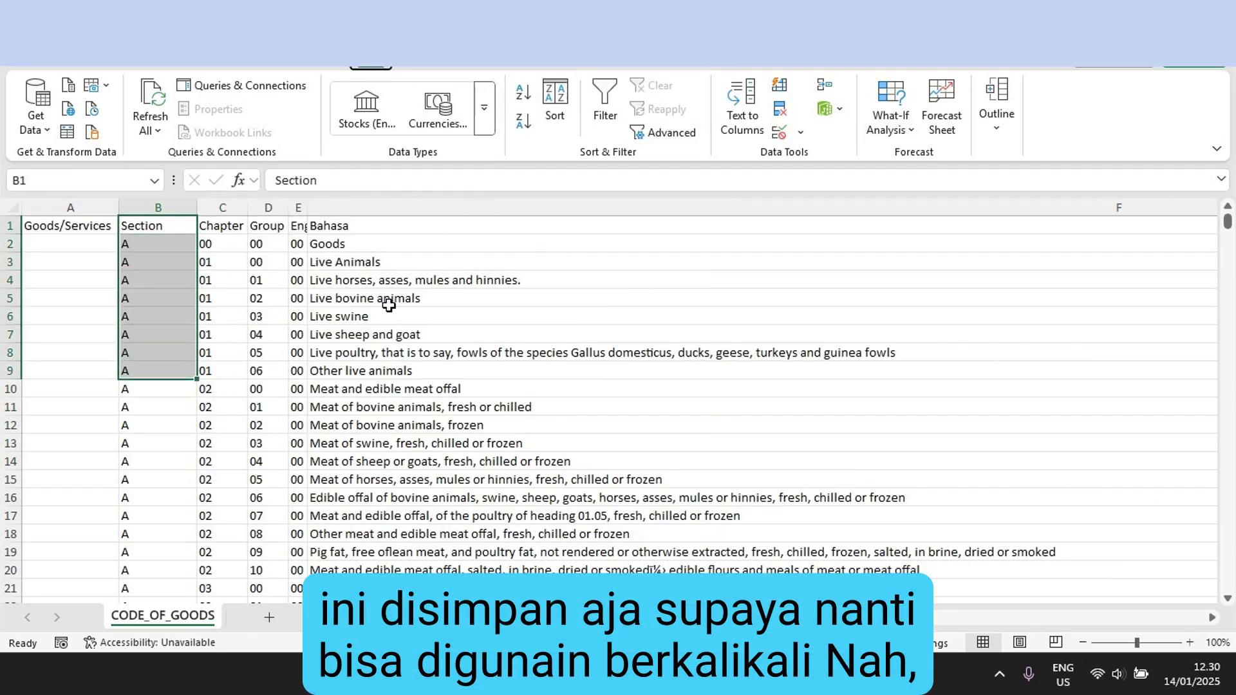
key("alt+o")
key("c")
key("a")
Step: Delete the empty Goods/Services column from the code list
key("Left")
key("ctrl+space")
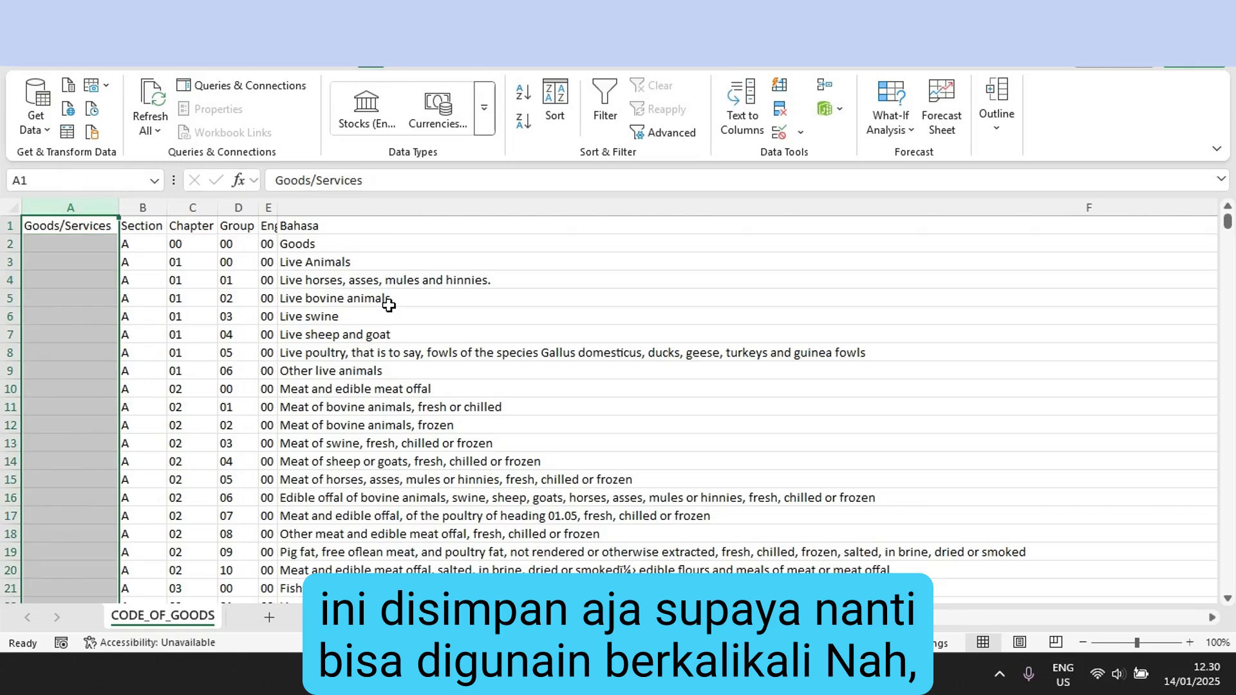
key("ctrl+minus")
key("Right")
key("Right")
key("Down")
key("Down")
key("Down")
key("Down")
key("Right")
key("Right")
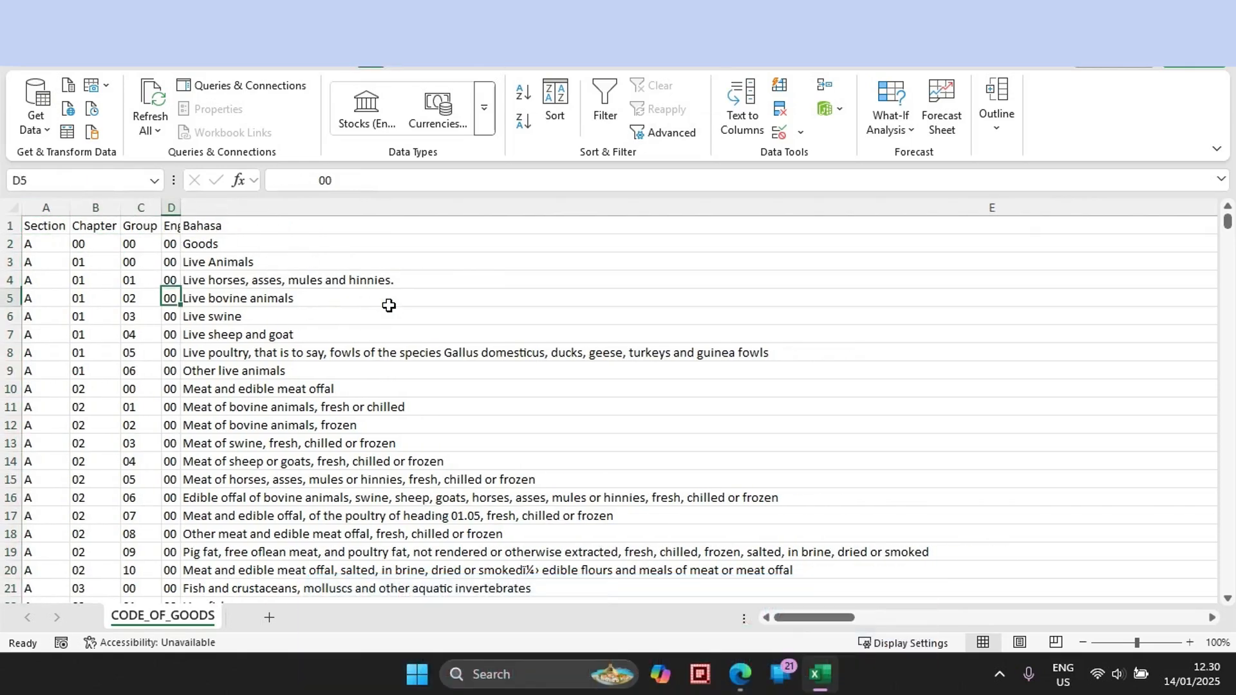
key("Down")
key("Down")
key("Left")
key("Home")
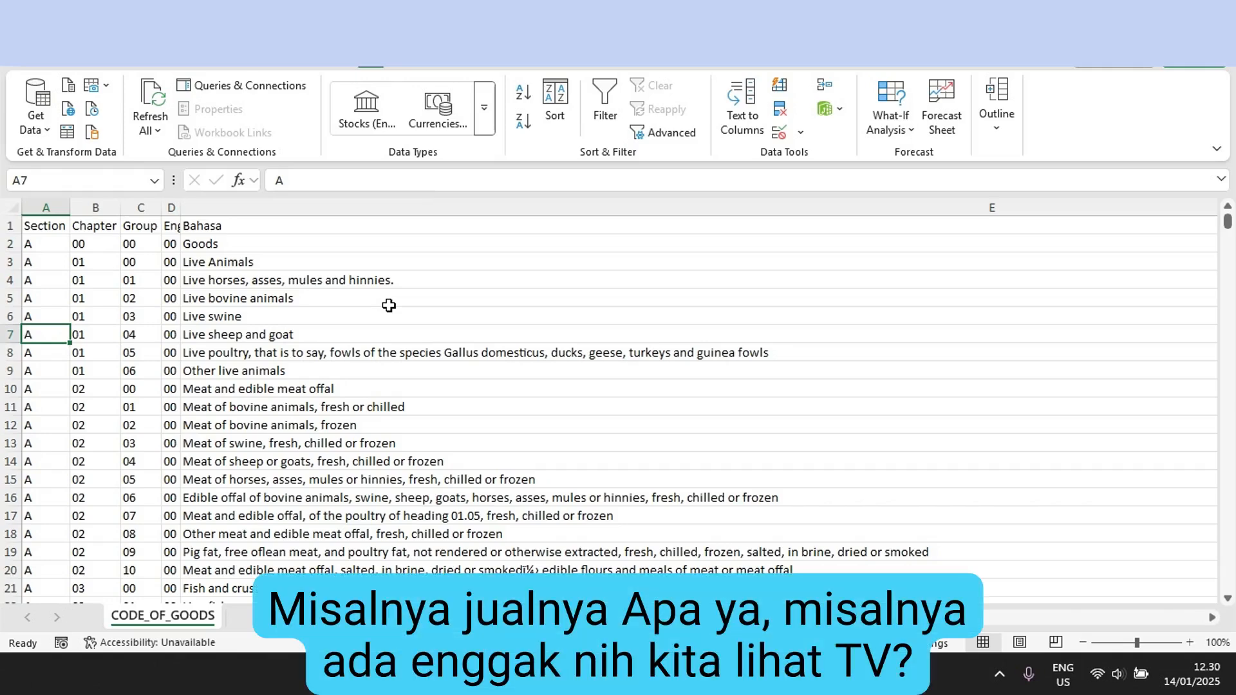
Step: Search the code list for "tv" and for "television", and close the search at the first television entry
key("ctrl+f")
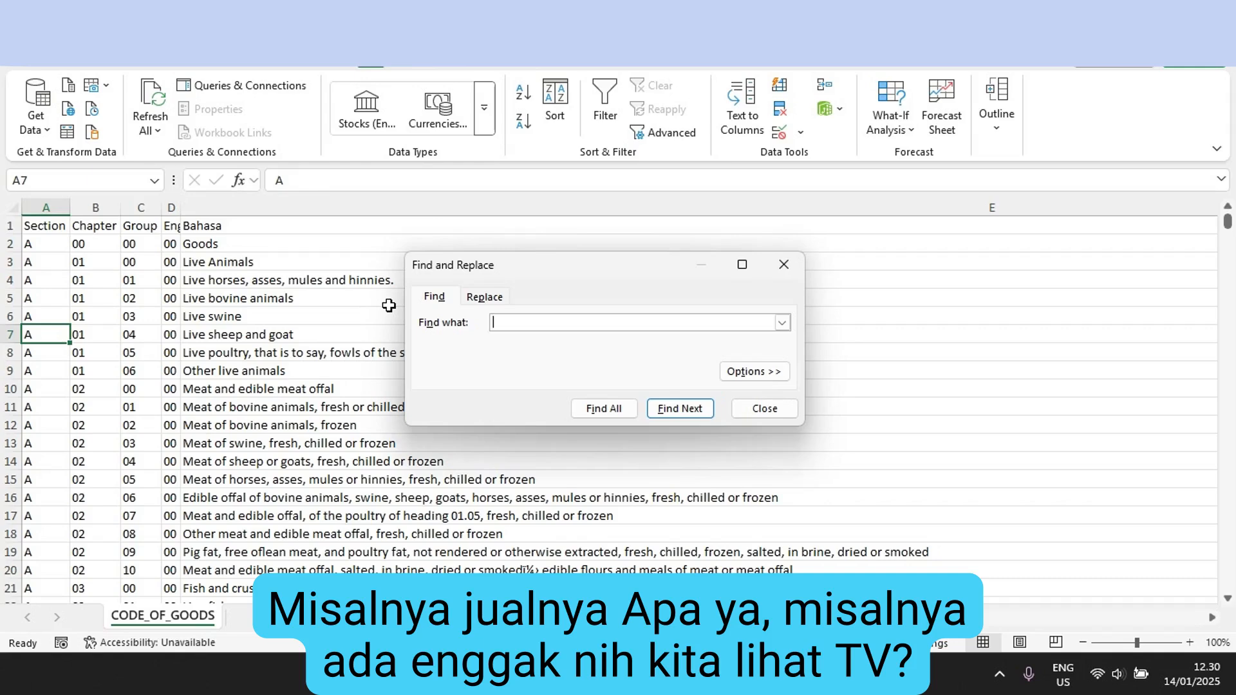
type("tv")
key("Return")
key("Return")
key("BackSpace")
type("elevision")
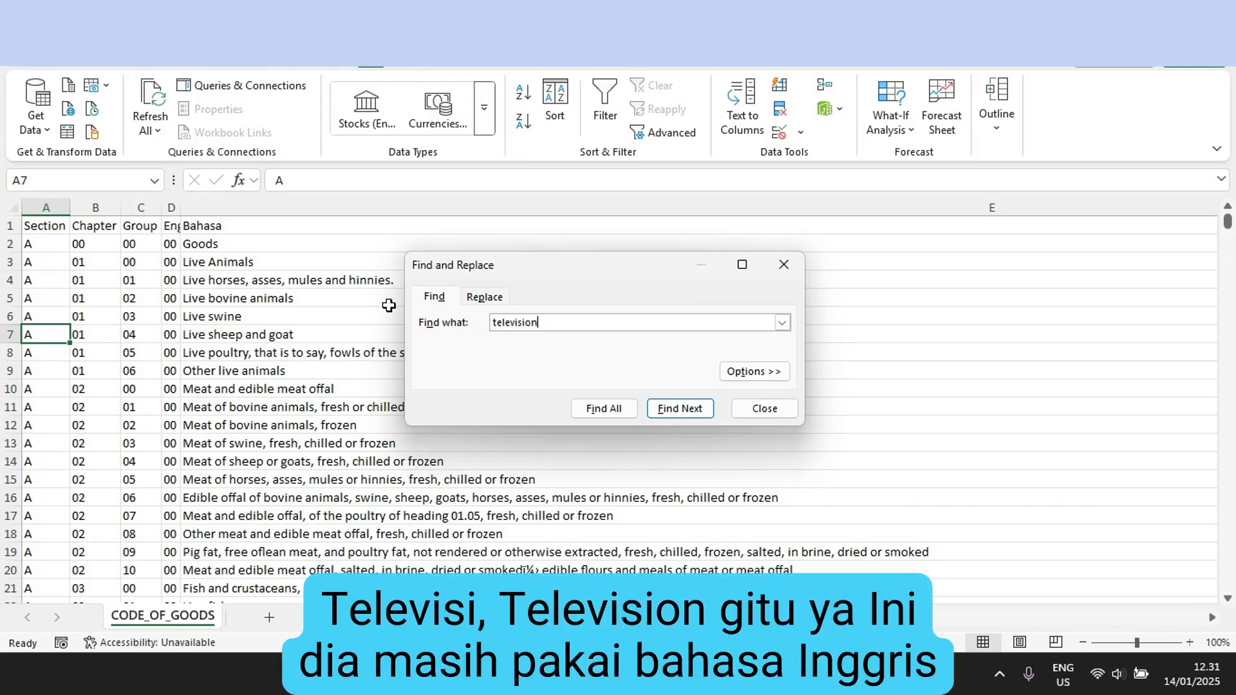
key("Return")
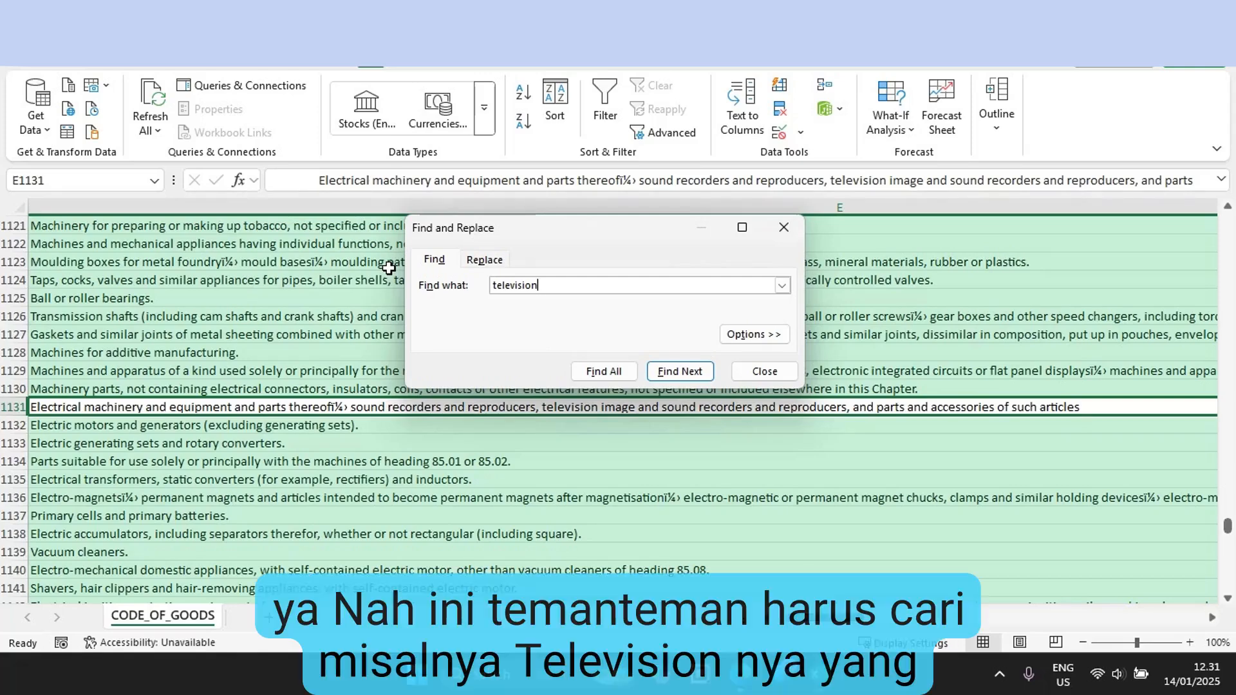
key("Escape")
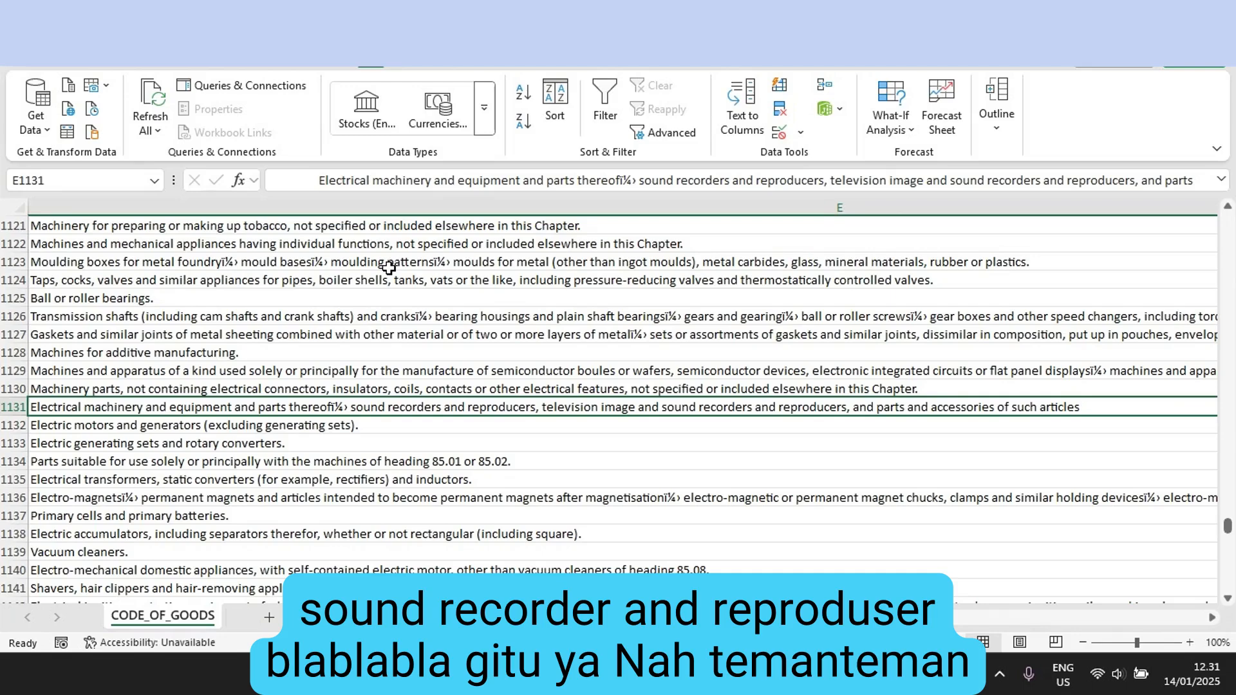
Step: Read the section, chapter and group codes of the electrical machinery and television entry in row 1131
key("Left")
key("Left")
key("Left")
key("Left")
key("Right")
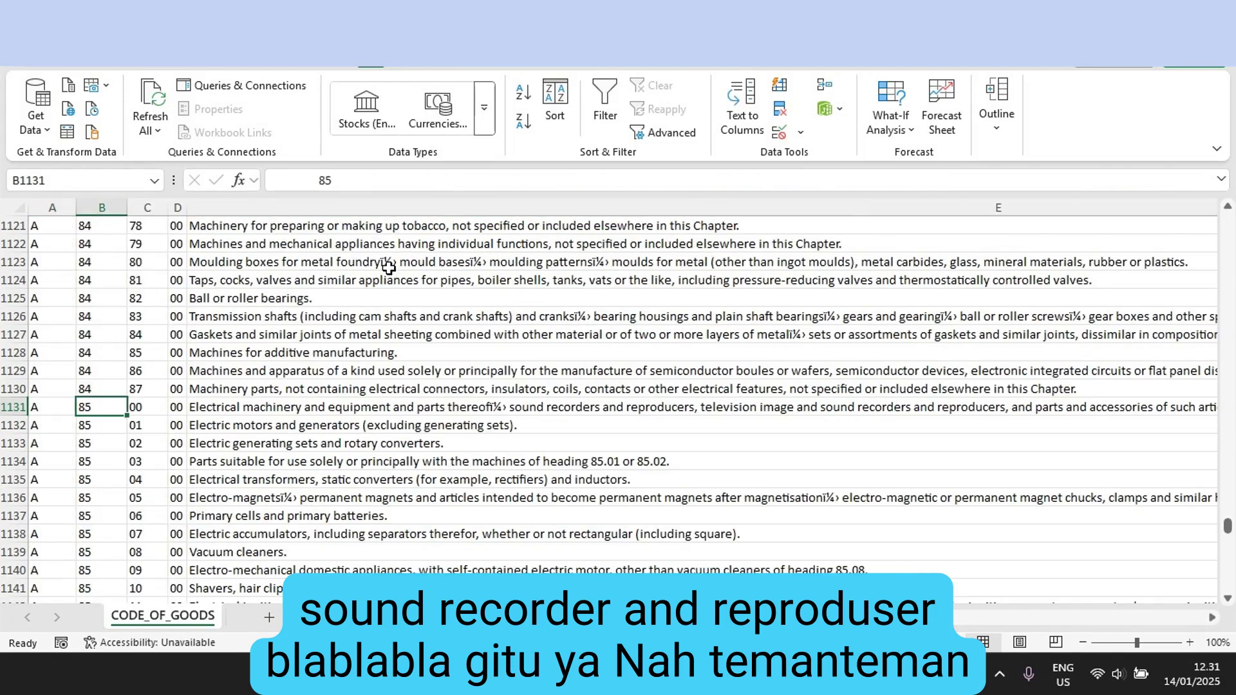
Step: Look through the goods descriptions from the top of the list down to row 130 to check their language
key("ctrl+Up")
key("Right")
key("Right")
key("Down")
key("Down")
key("Down")
key("Right")
key("Down")
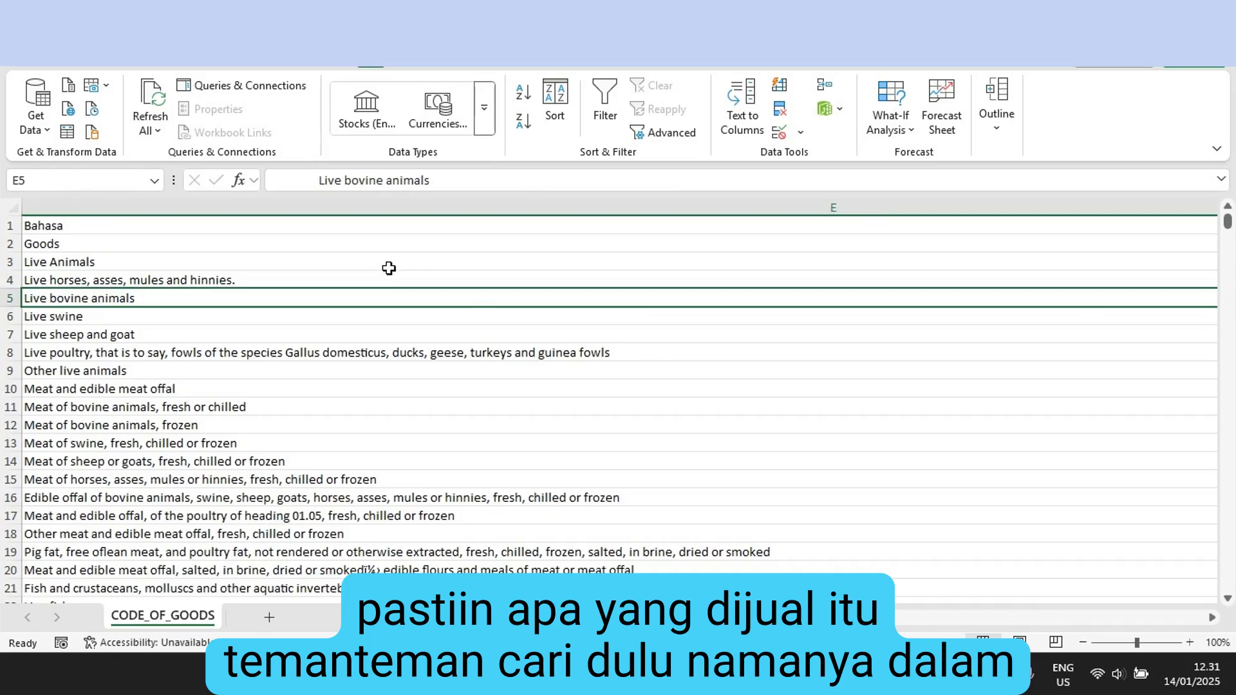
key("Up")
key("Left")
key("Left")
key("Left")
key("Left")
key("Up")
key("Right")
key("Right")
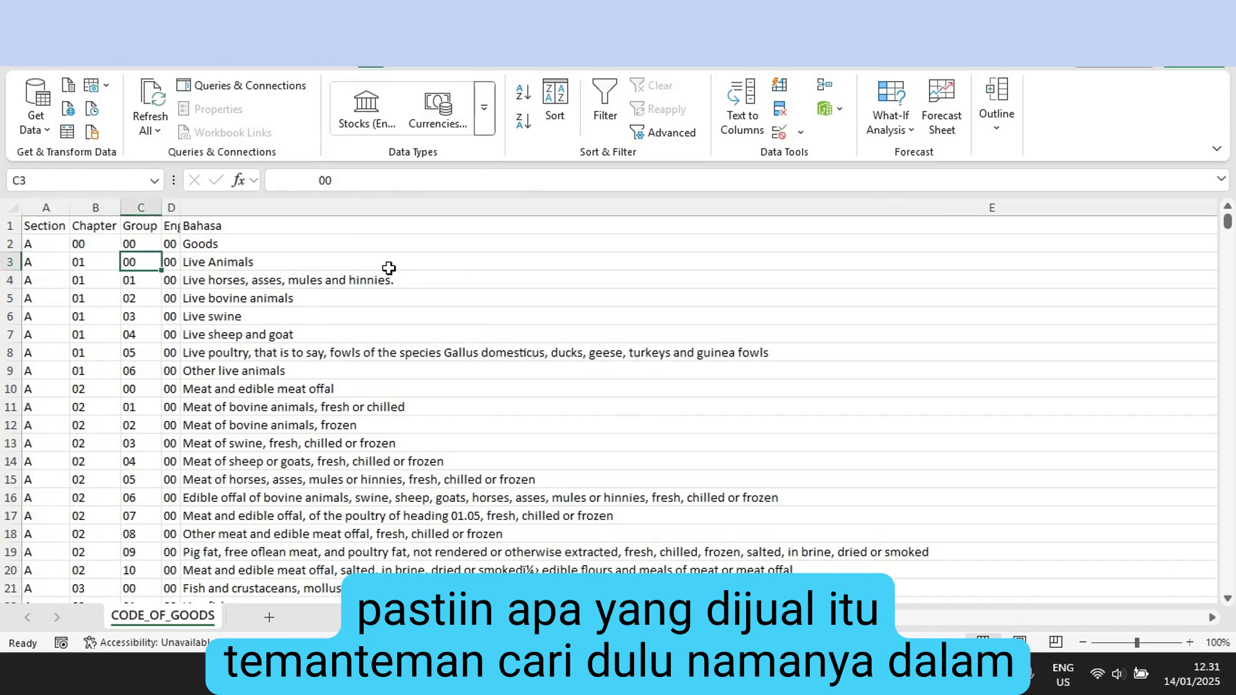
key("Right")
key("Right")
key("Down")
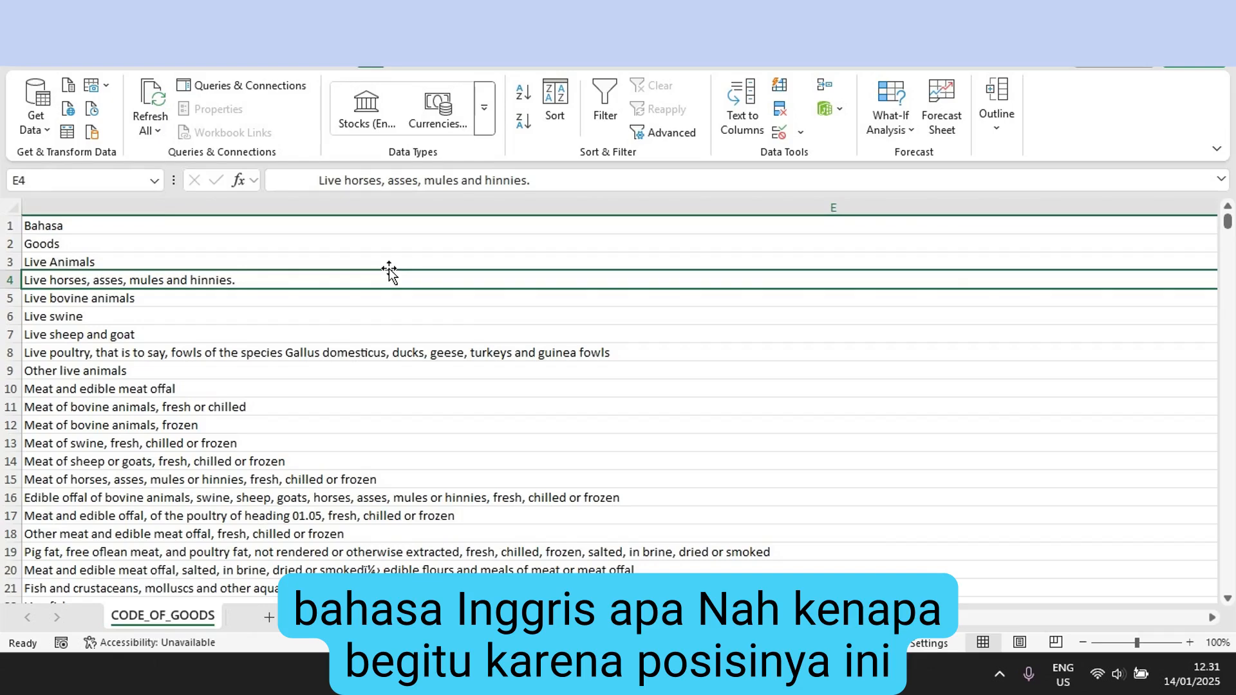
key("Page_Down")
key("Page_Down")
key("Page_Down")
key("Page_Down")
key("Page_Down")
key("Page_Down")
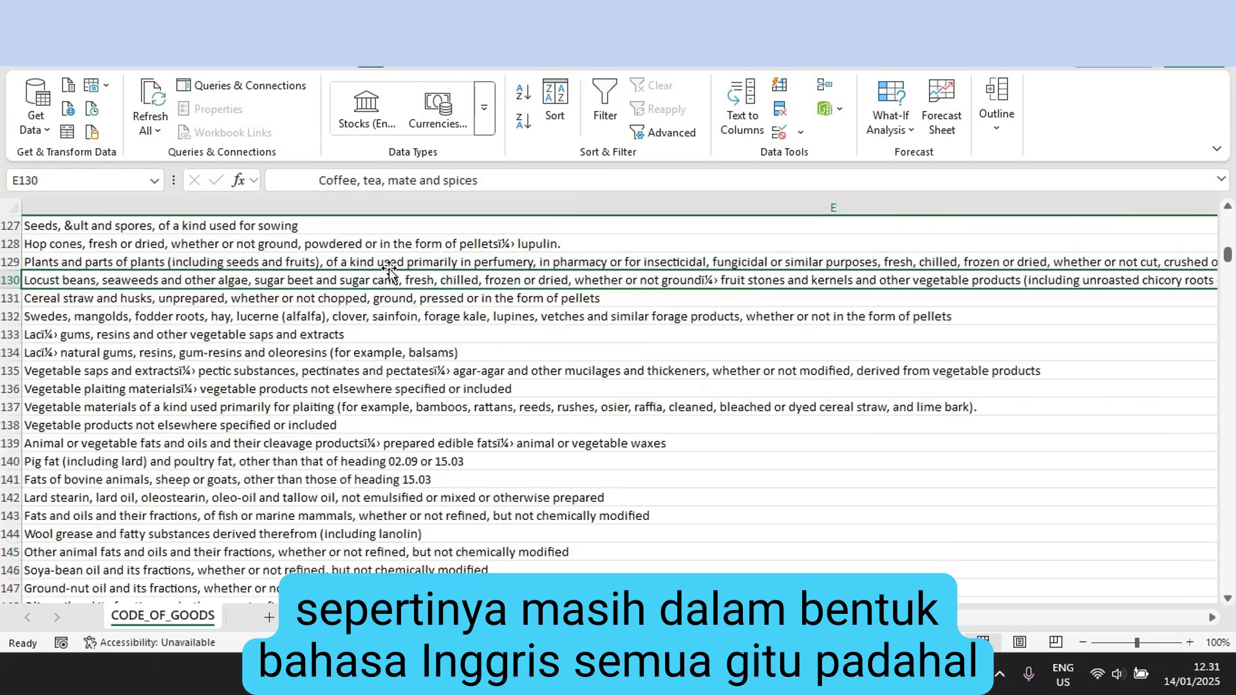
Step: Glance at the Add Transaction form in the browser, and check the codes and description of the plants entry in row 129 of the Excel list
key("alt+Tab")
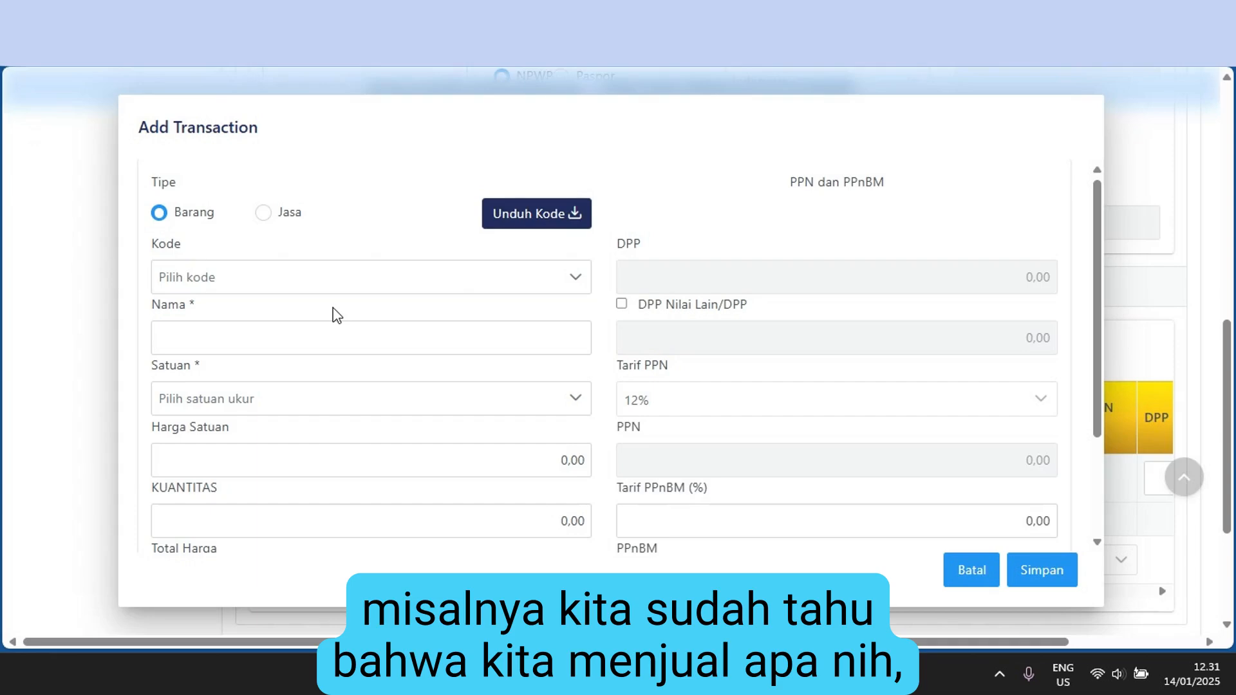
key("alt+Tab")
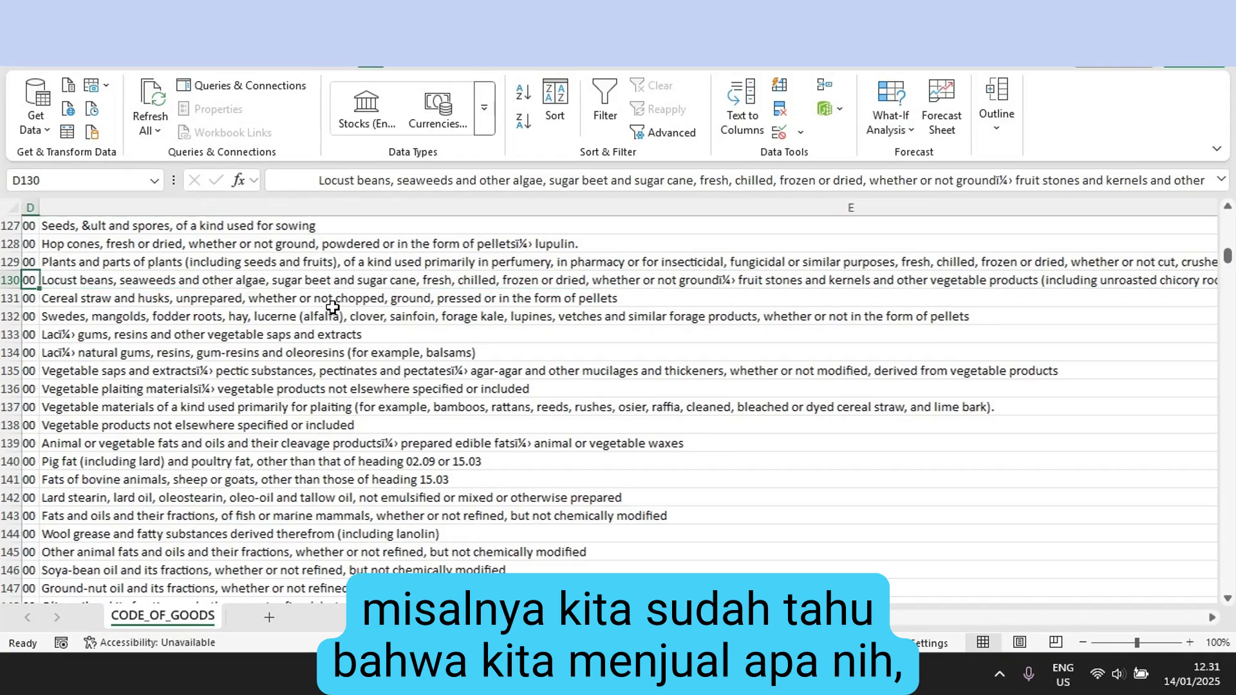
key("Up")
key("Left")
key("Left")
key("Left")
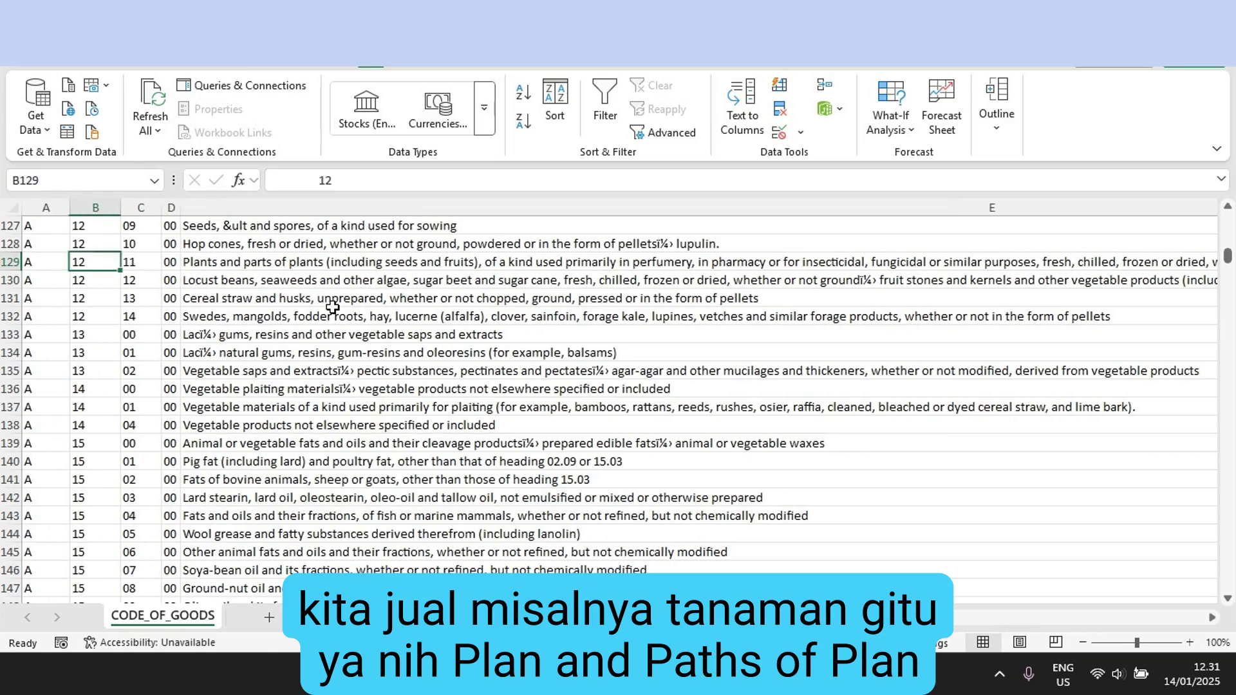
key("Right")
key("Right")
key("Right")
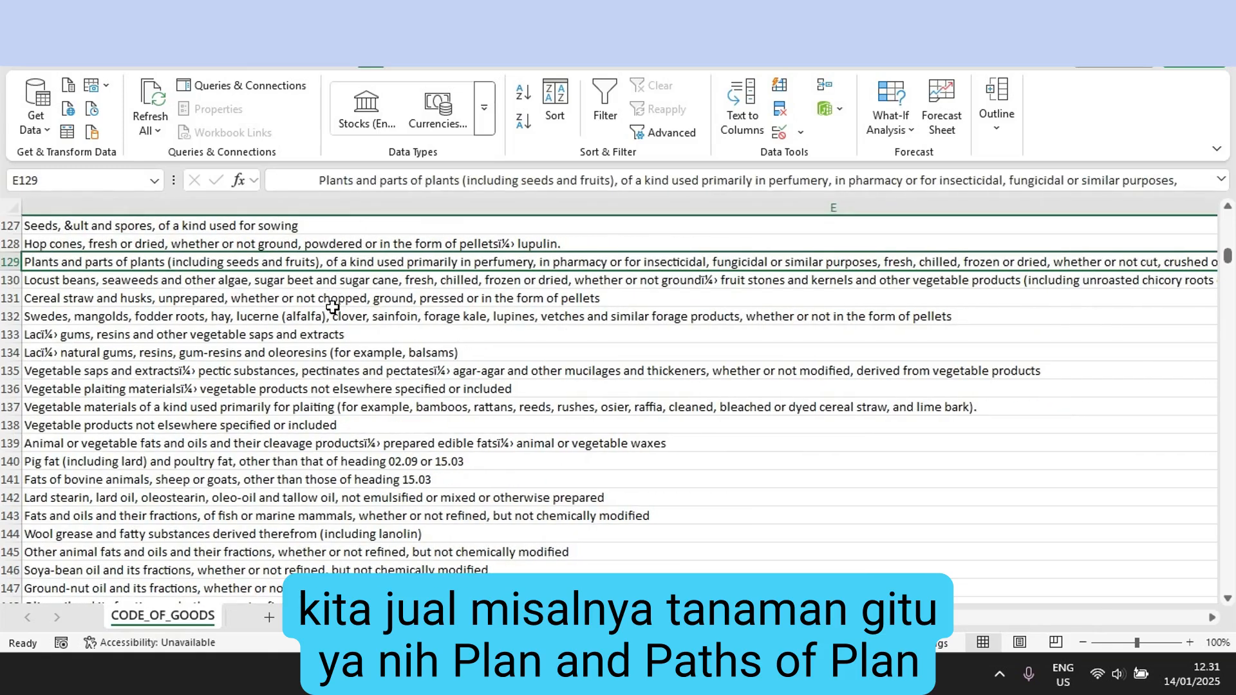
Step: Colour the chapter, group and following code cells B129:D129 of the plants entry with a red font
key("Left")
key("Left")
key("Left")
key("Left")
key("Right")
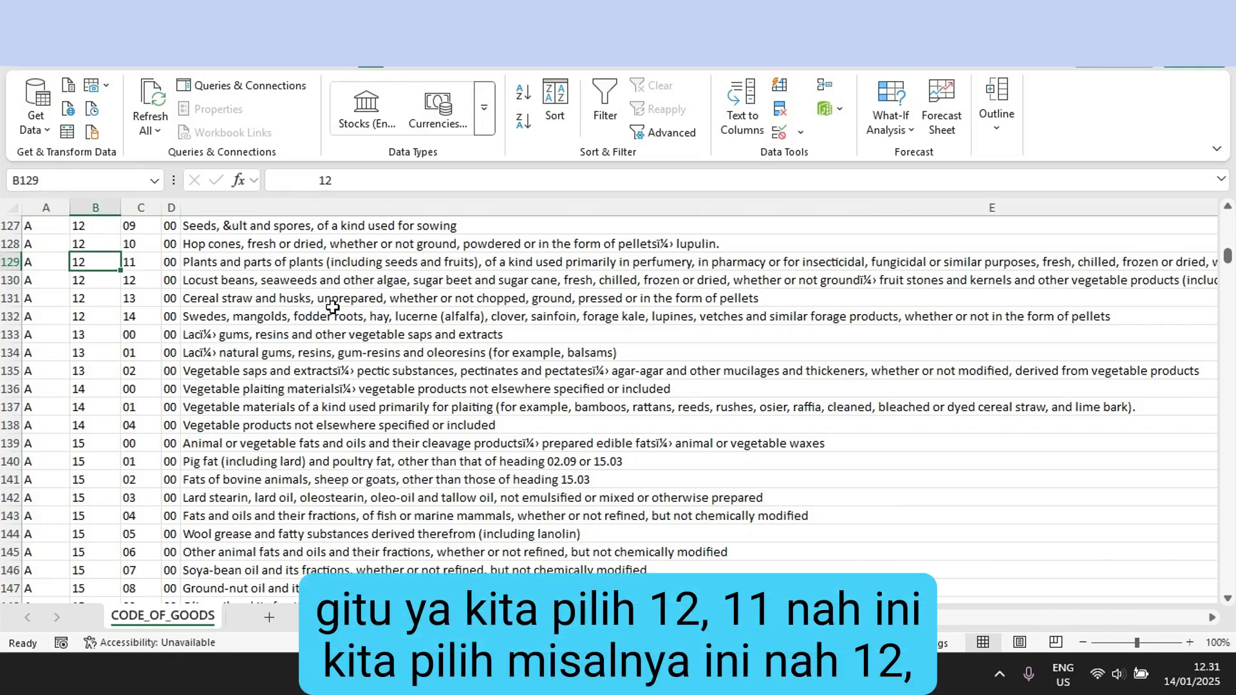
key("shift+Right")
key("shift+Right")
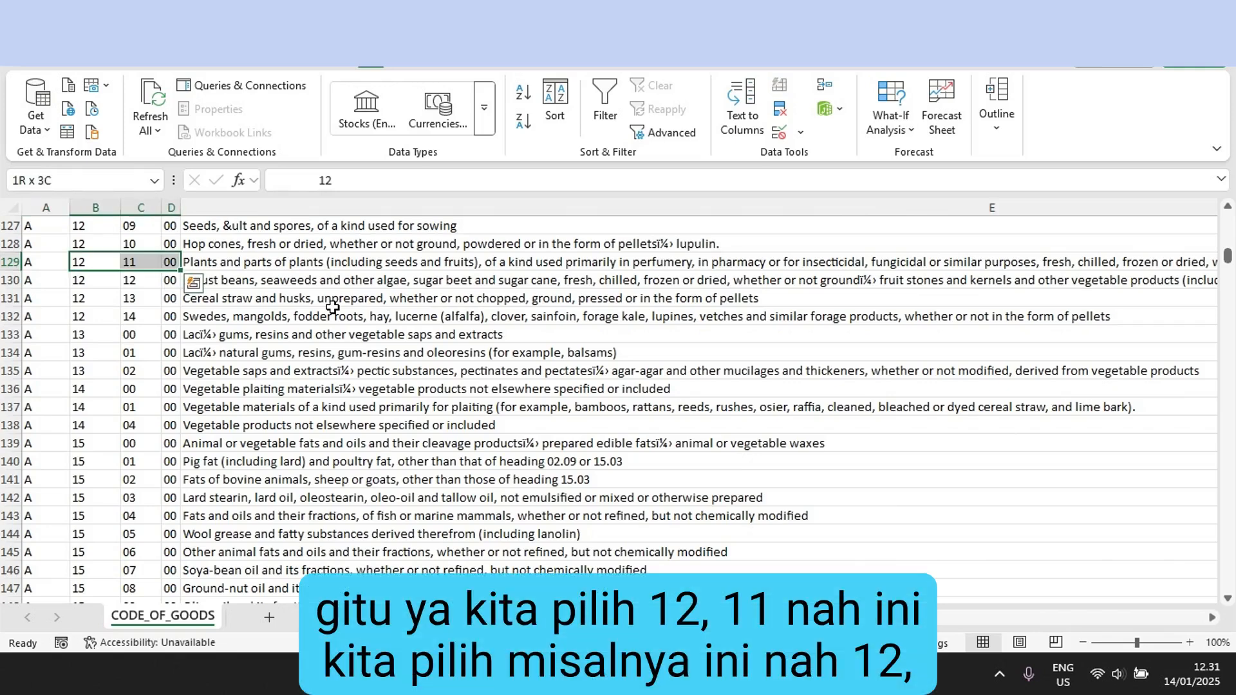
left_click(74, 58)
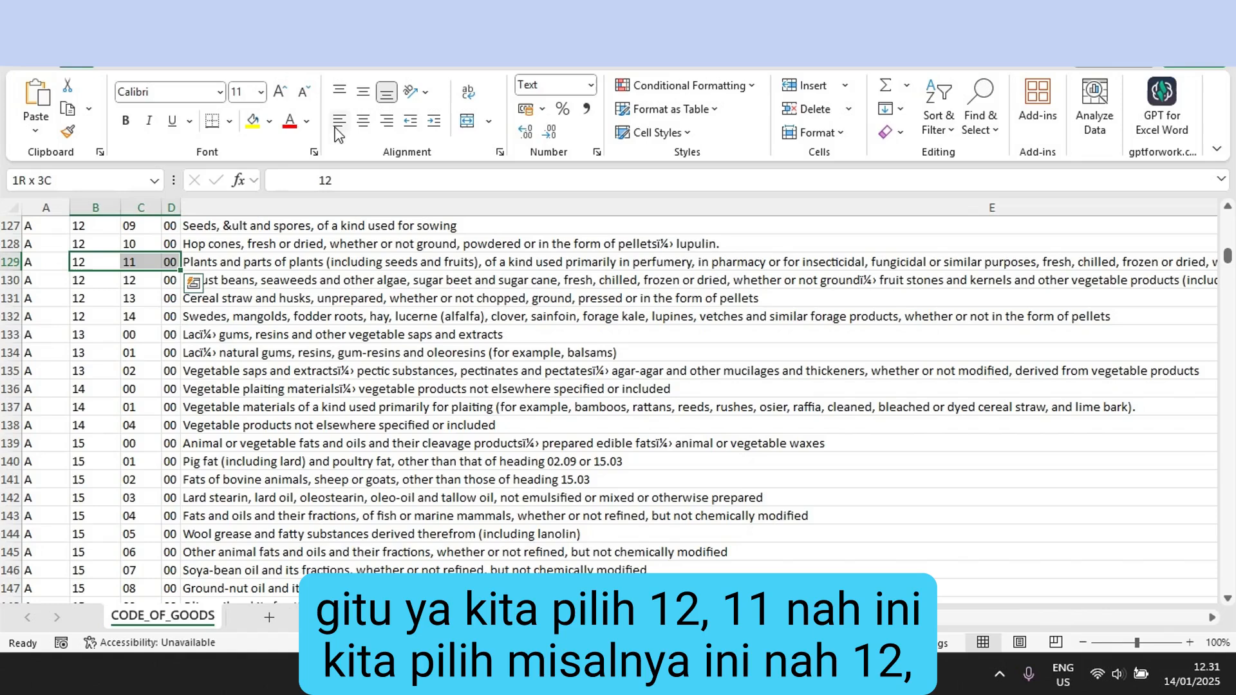
left_click(290, 122)
key("Right")
key("Right")
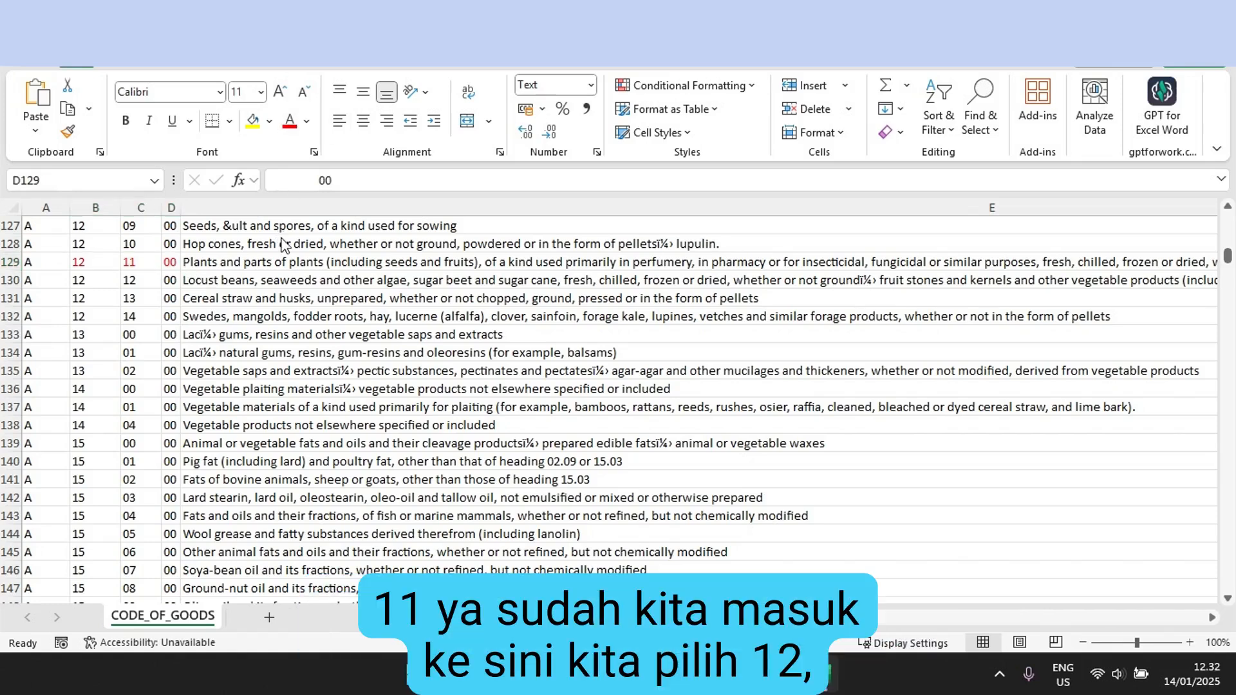
Step: Switch to the Add Transaction form in the browser, search the Kode options for 1211 and choose 121100 - Tanaman dan bagiannya
key("alt+Tab")
left_click(298, 283)
type("1211")
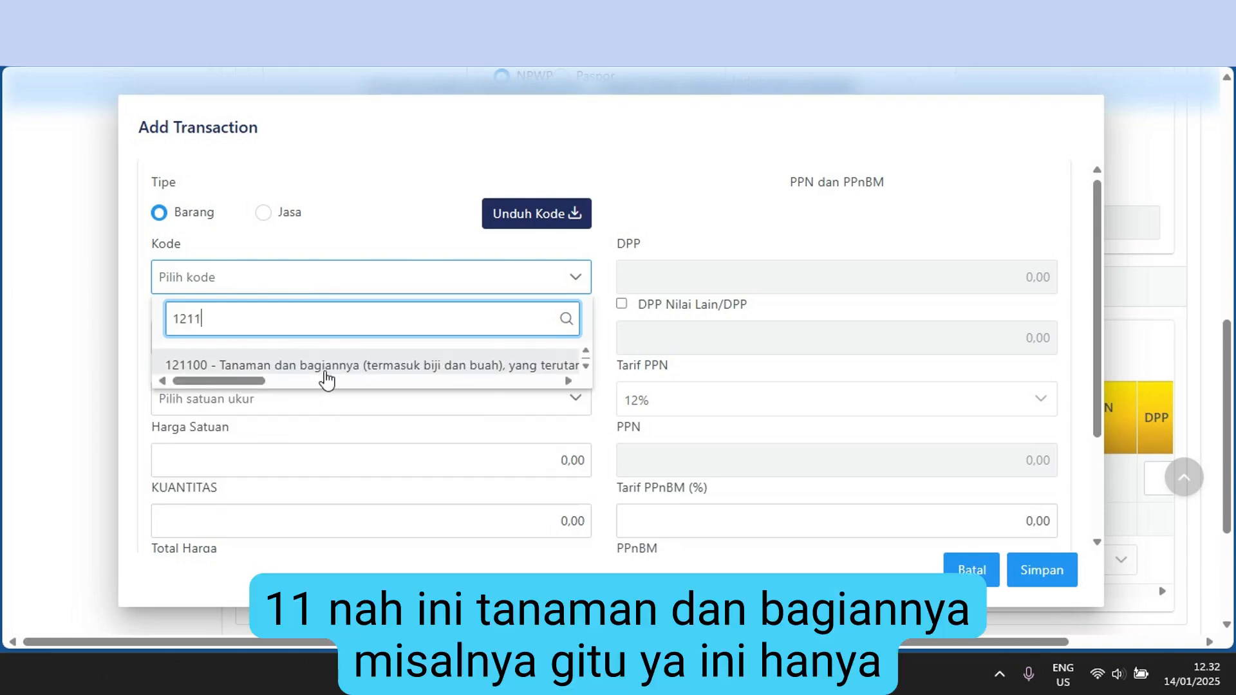
left_click(326, 372)
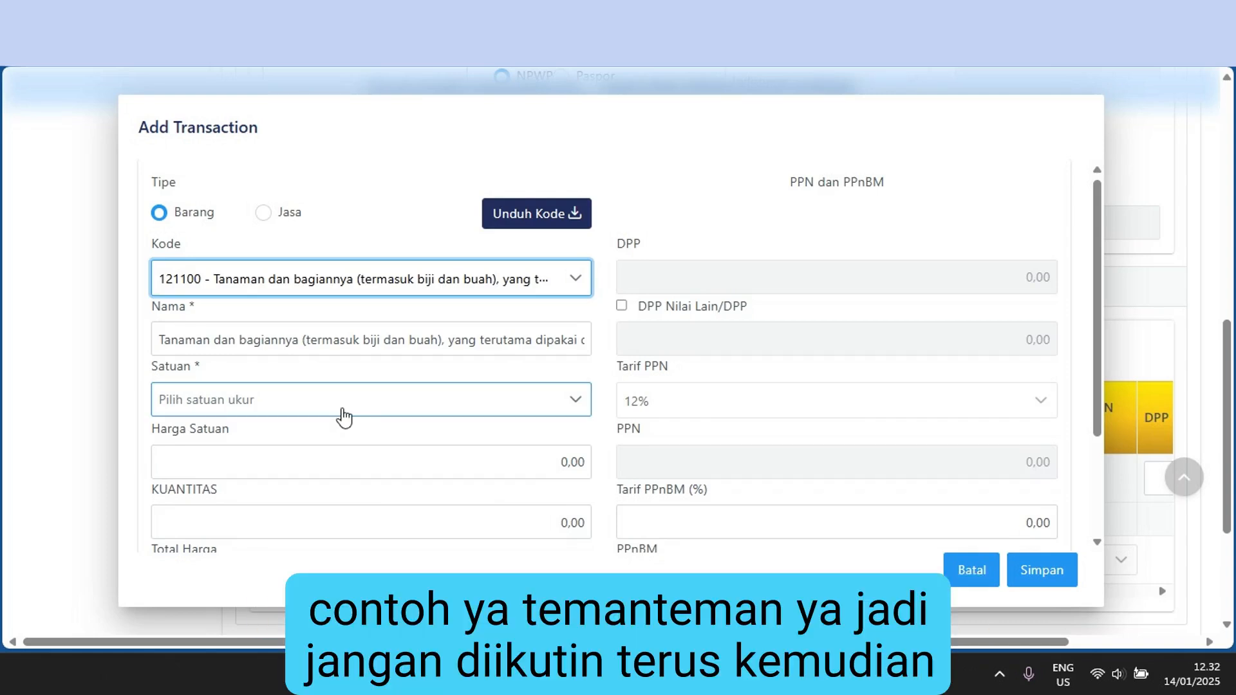
Step: Set the transaction's Satuan to Unit and its Harga Satuan to 100.000
left_click(345, 418)
type("unit")
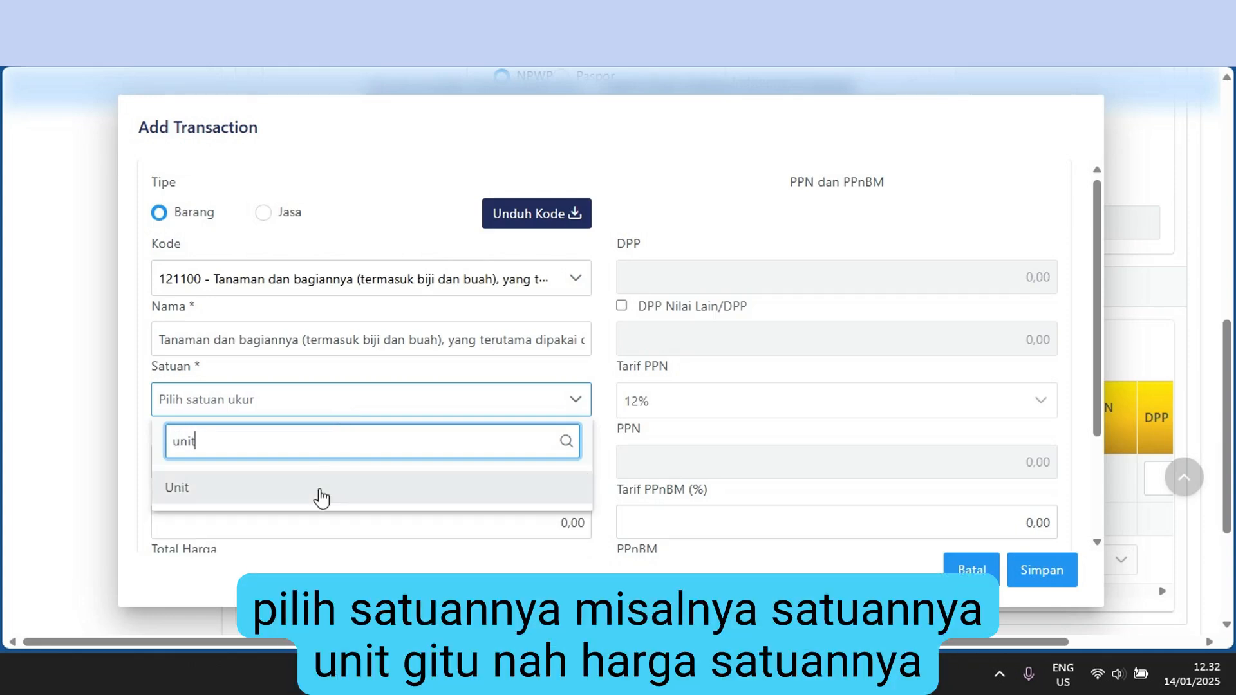
left_click(319, 492)
left_click(335, 460)
double_click(335, 460)
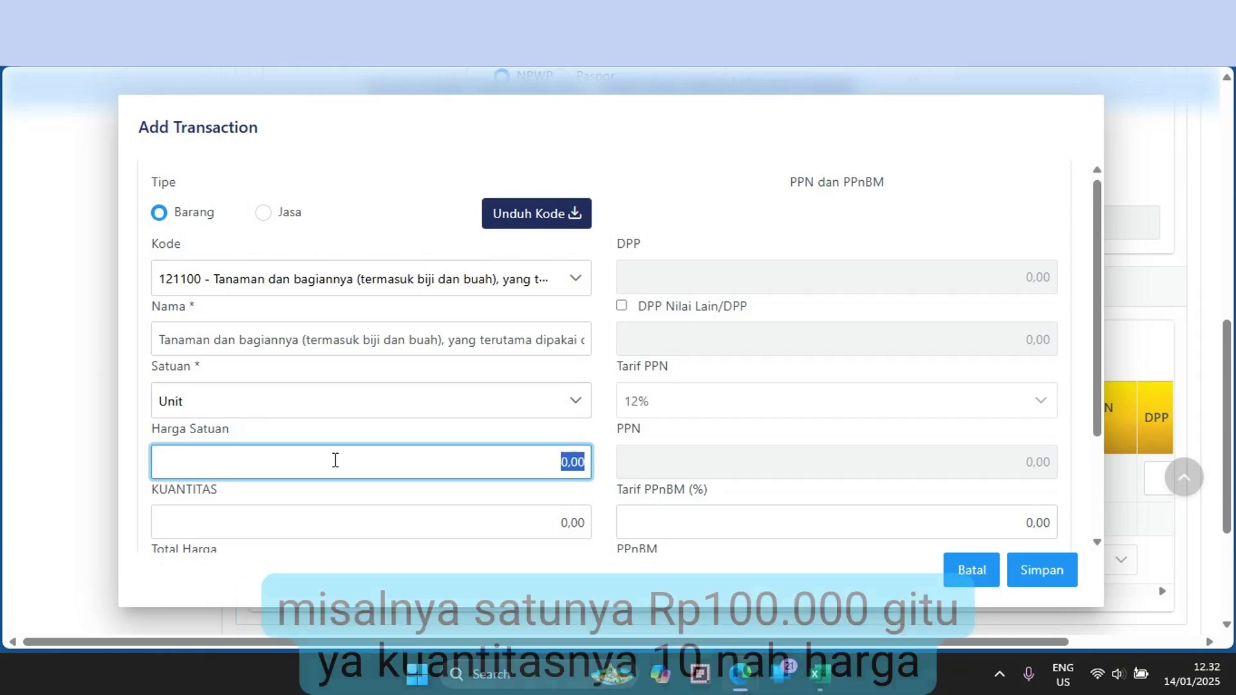
type("100")
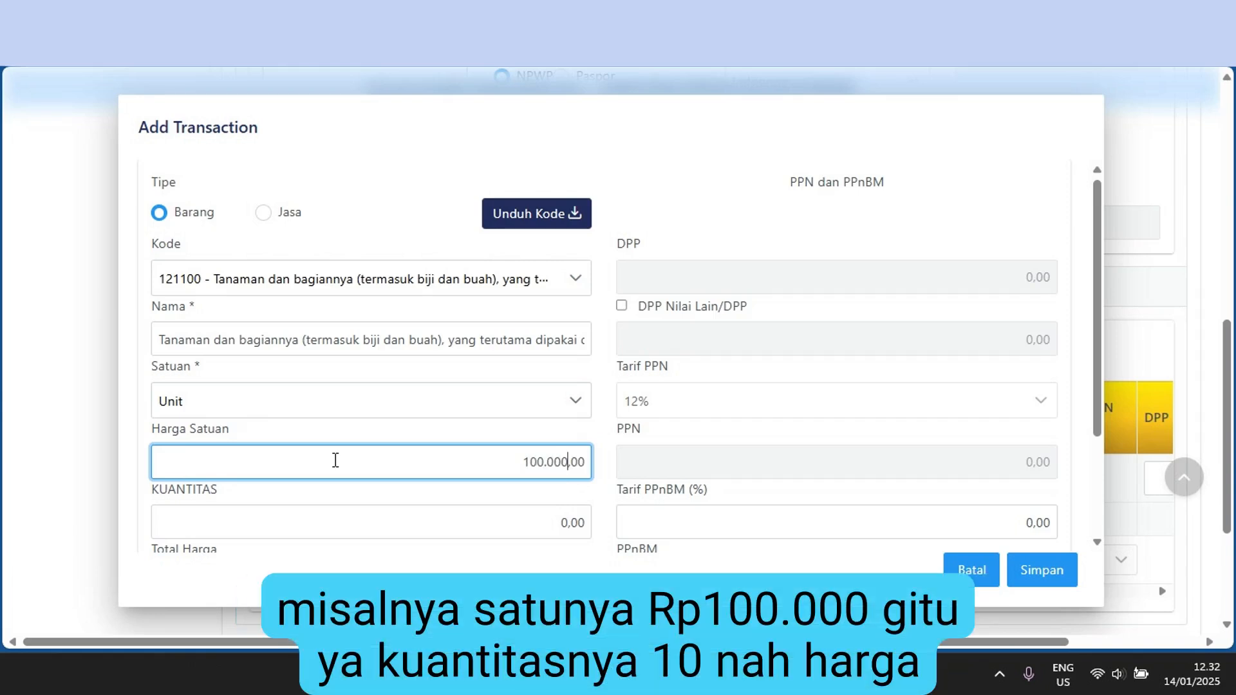
Step: Set the KUANTITAS of the transaction to 10 and leave the field so the amounts are calculated
left_click(480, 520)
double_click(480, 520)
scroll(645, 552, "down", 2)
type("1")
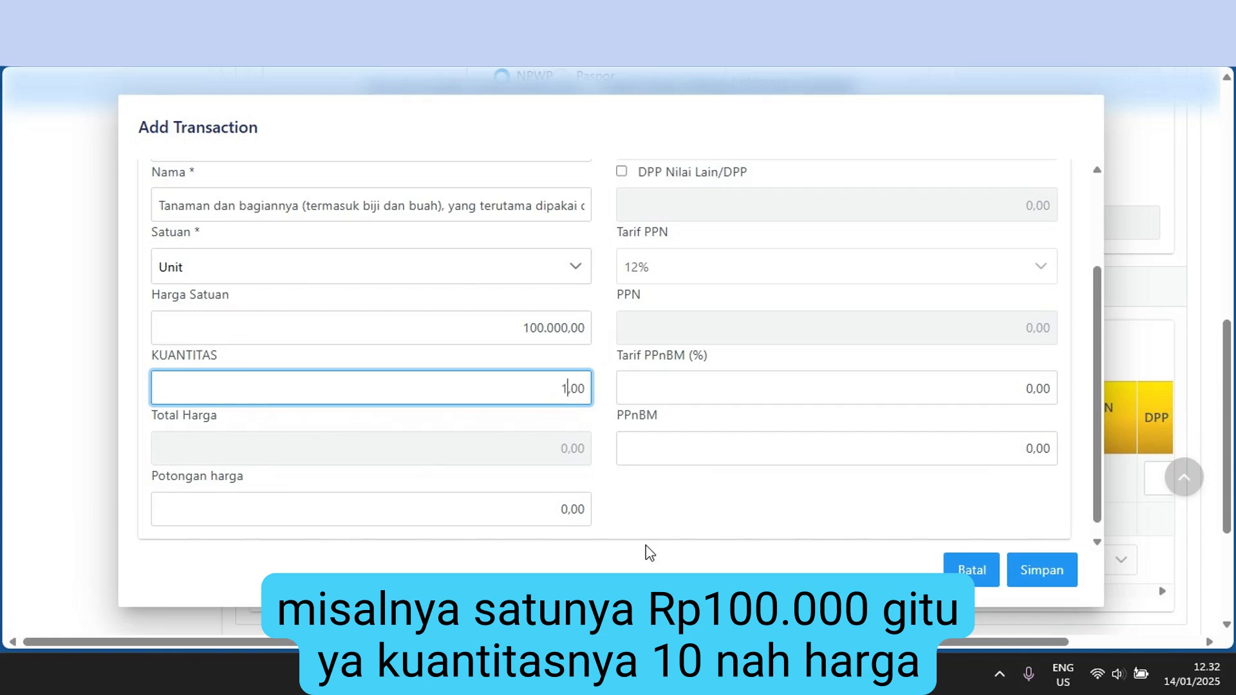
type("0")
left_click(522, 508)
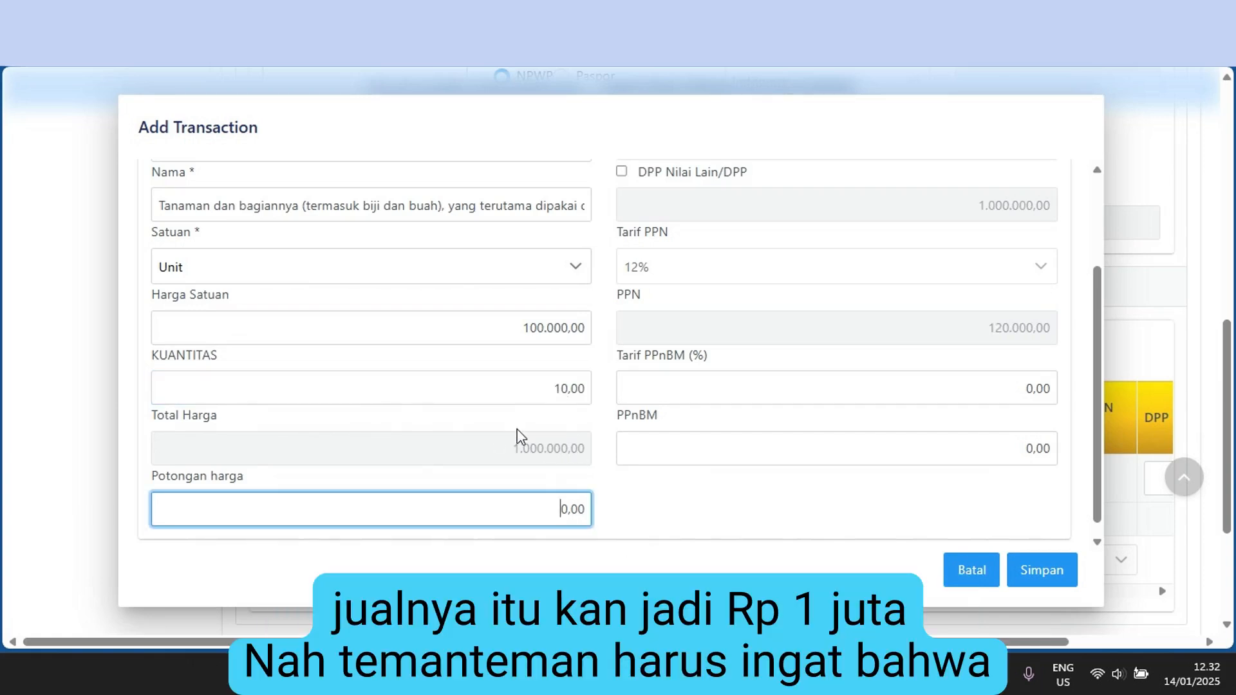
Step: Enable the DPP Nilai Lain/DPP option of the transaction so its amount can be edited
scroll(563, 496, "up", 2)
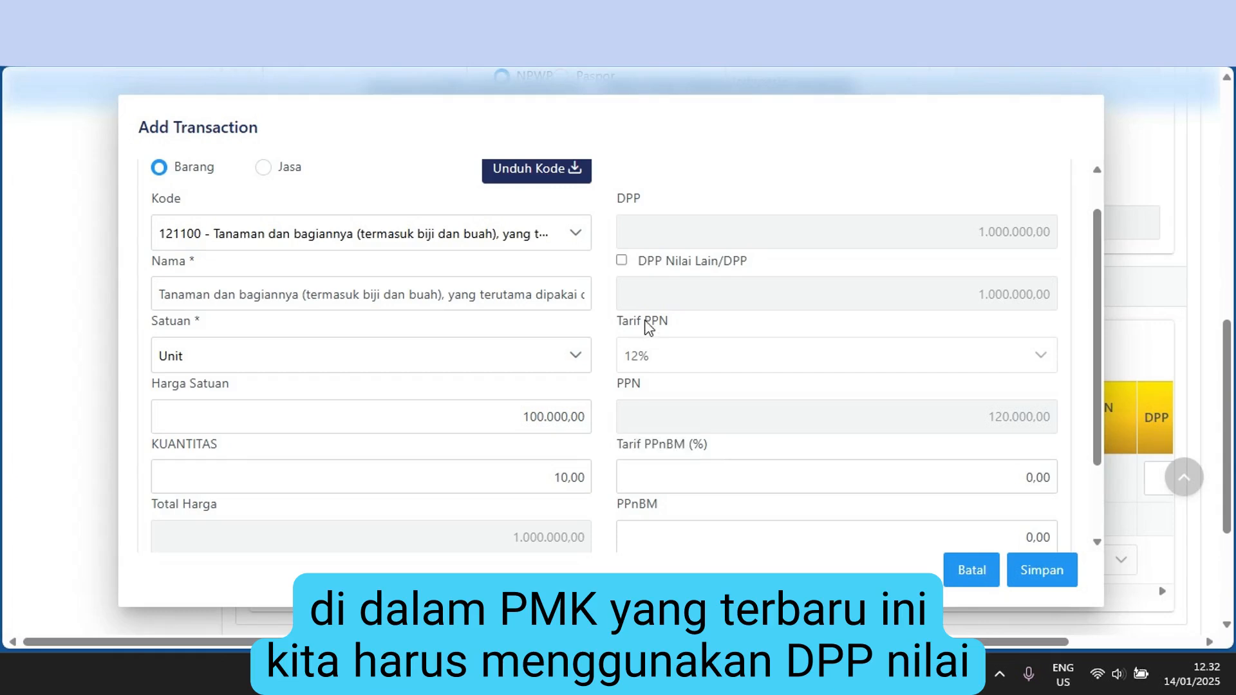
left_click(621, 260)
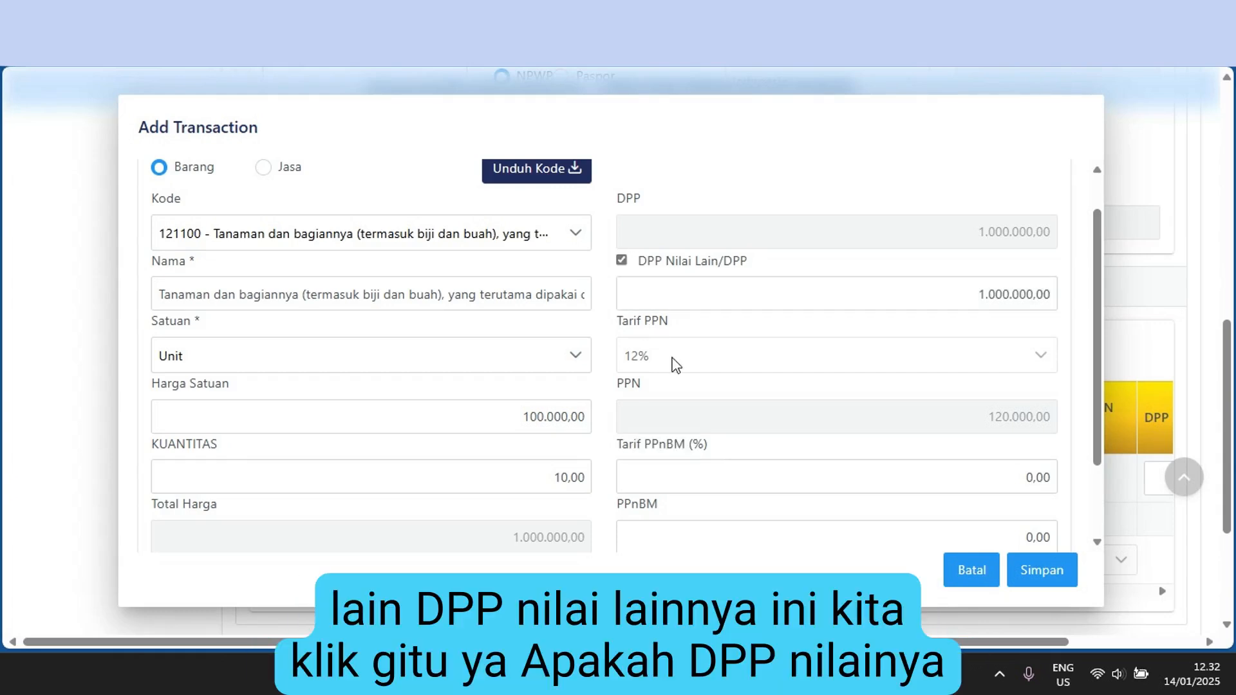
left_click(977, 300)
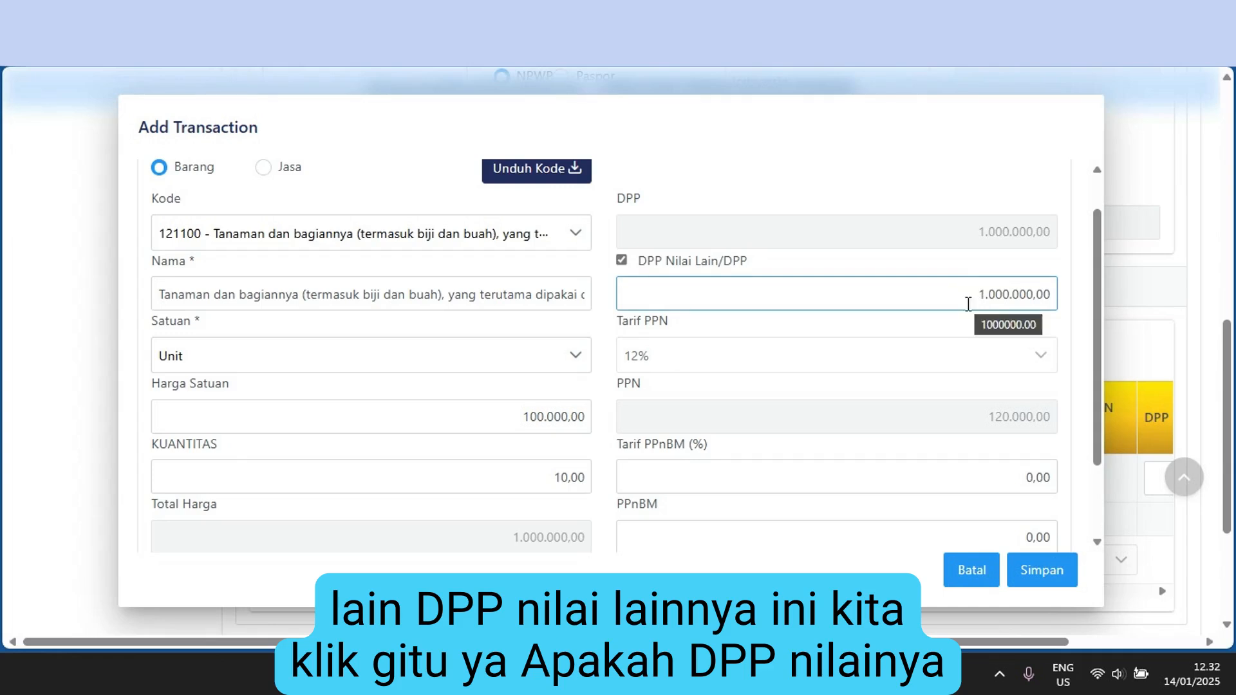
left_click(927, 327)
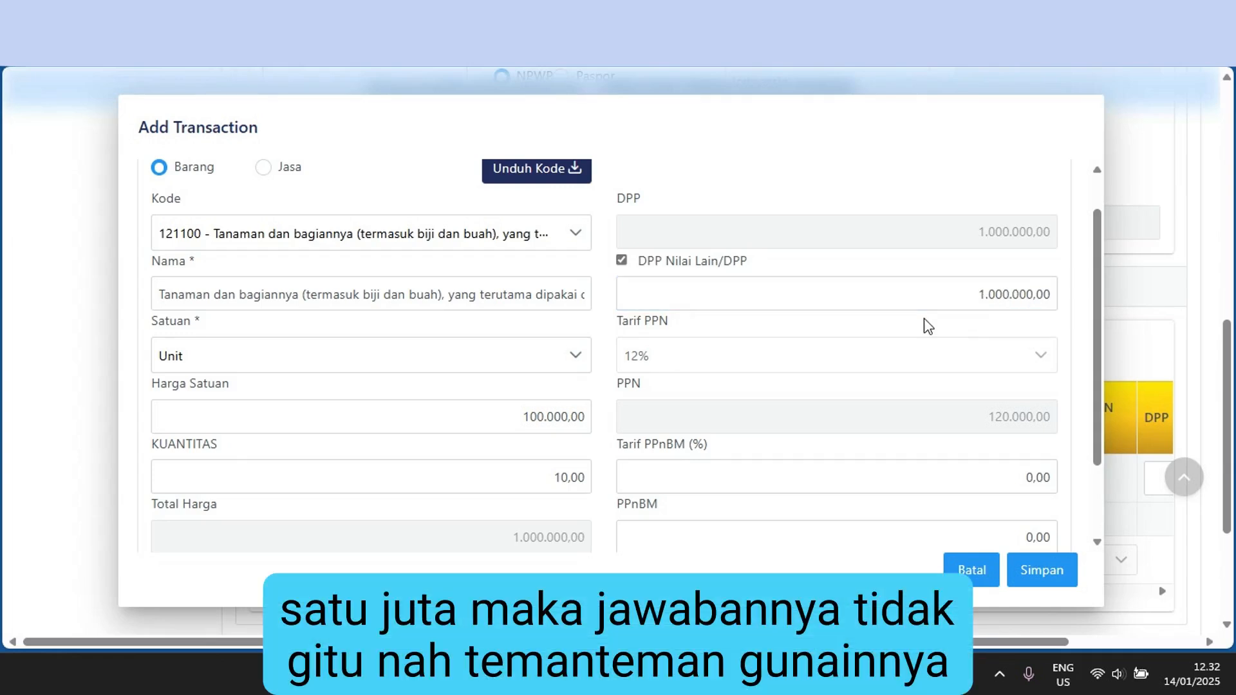
Step: Open Calculator and compute 1000000 × 11 / 12 for the DPP Nilai Lain
key("super+r")
type("c")
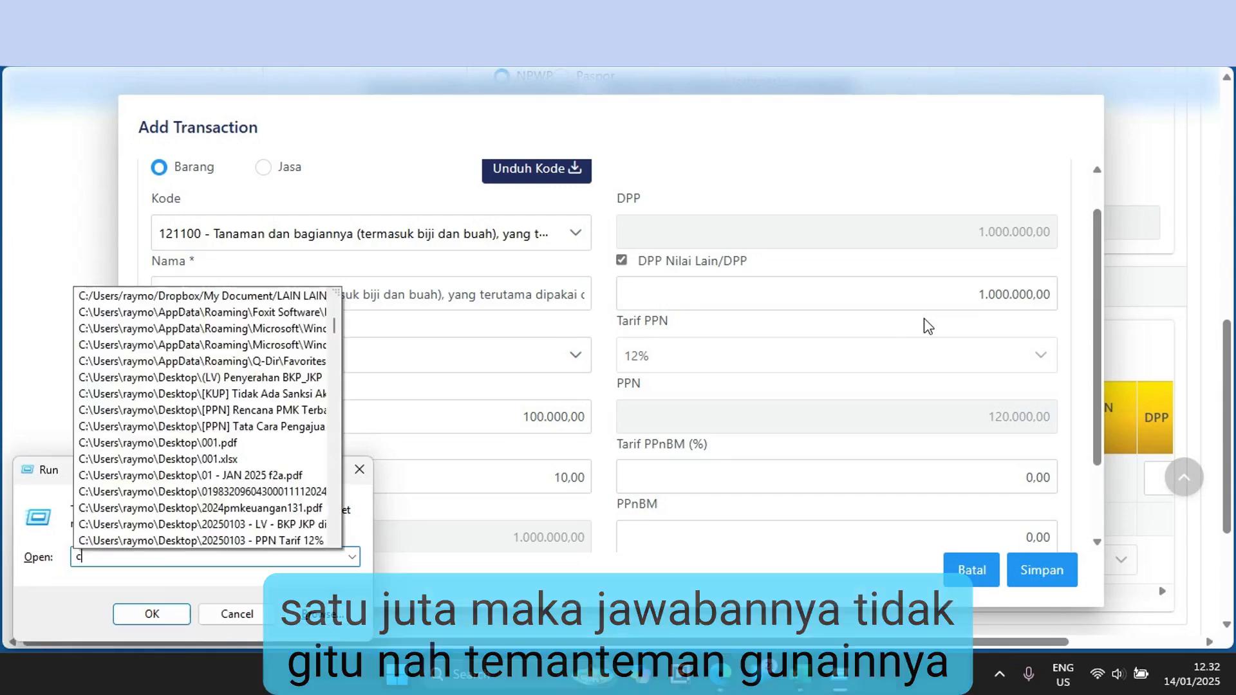
type("alc")
key("Return")
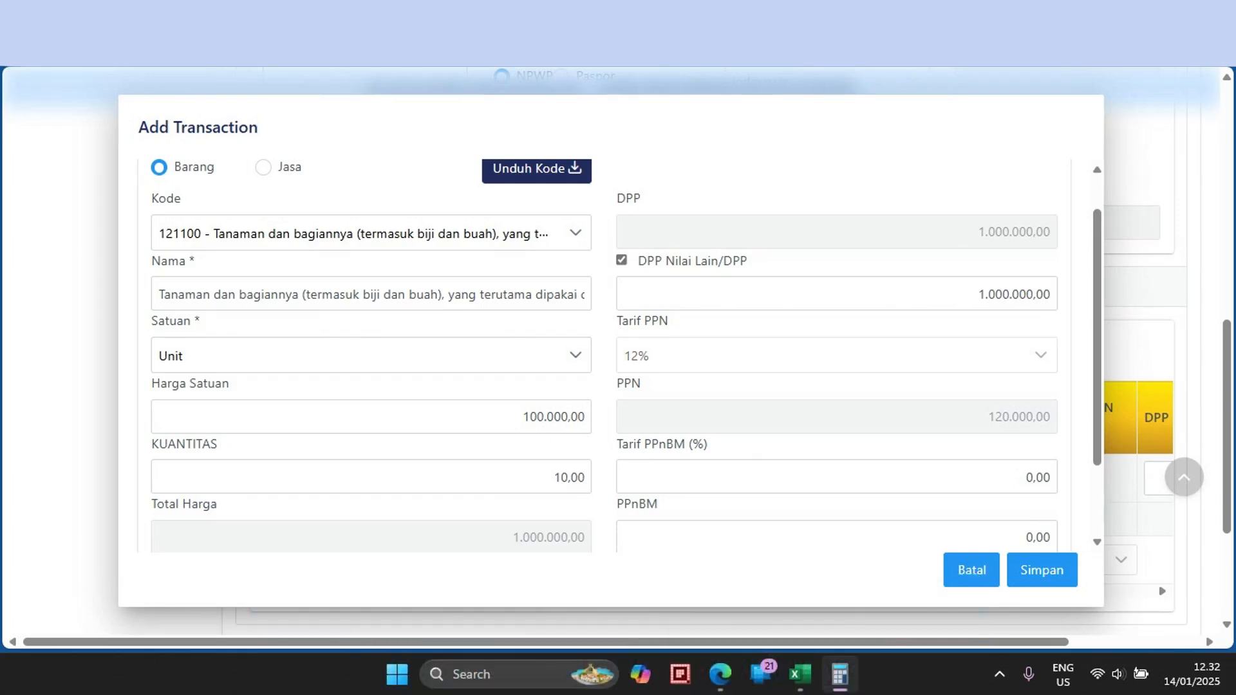
left_click_drag(181, 645, 280, 69)
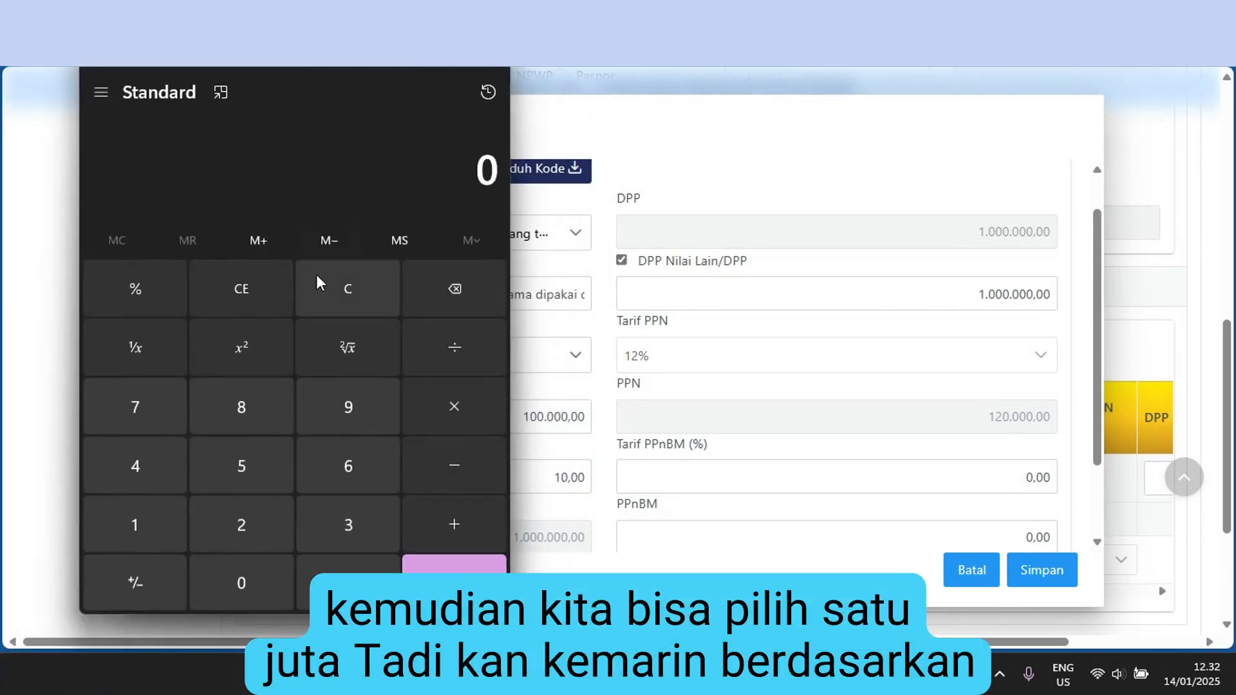
type("1000000")
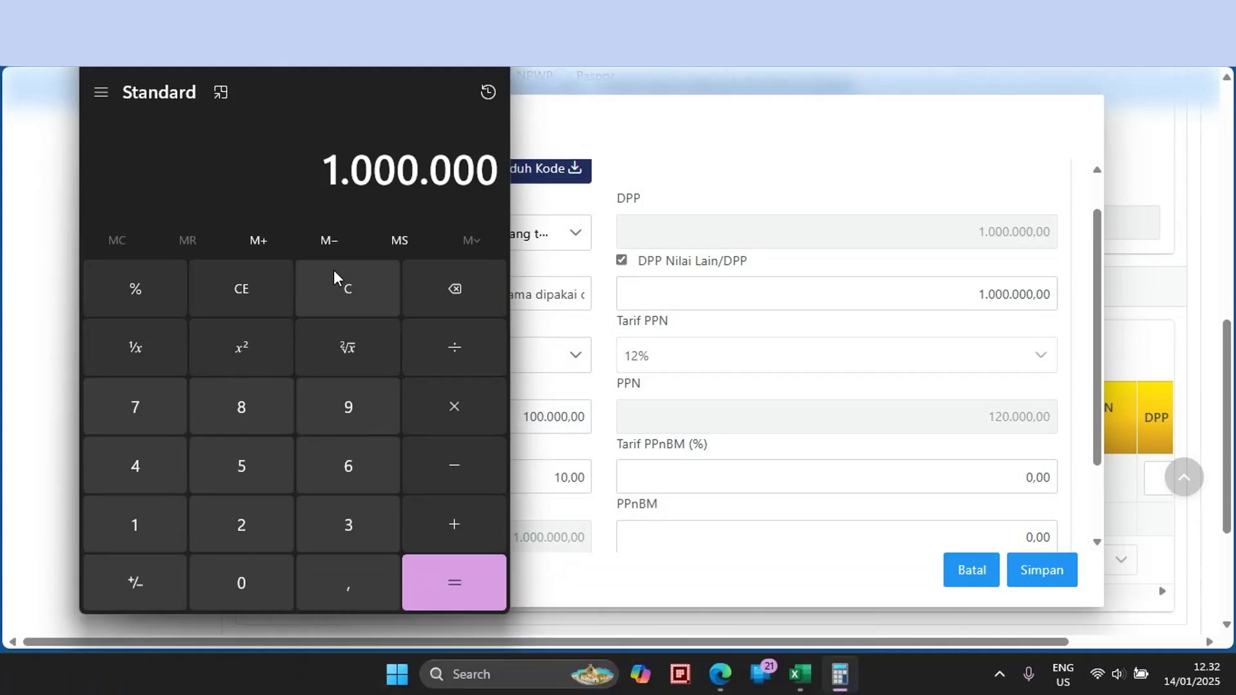
type("*11/12")
key("Return")
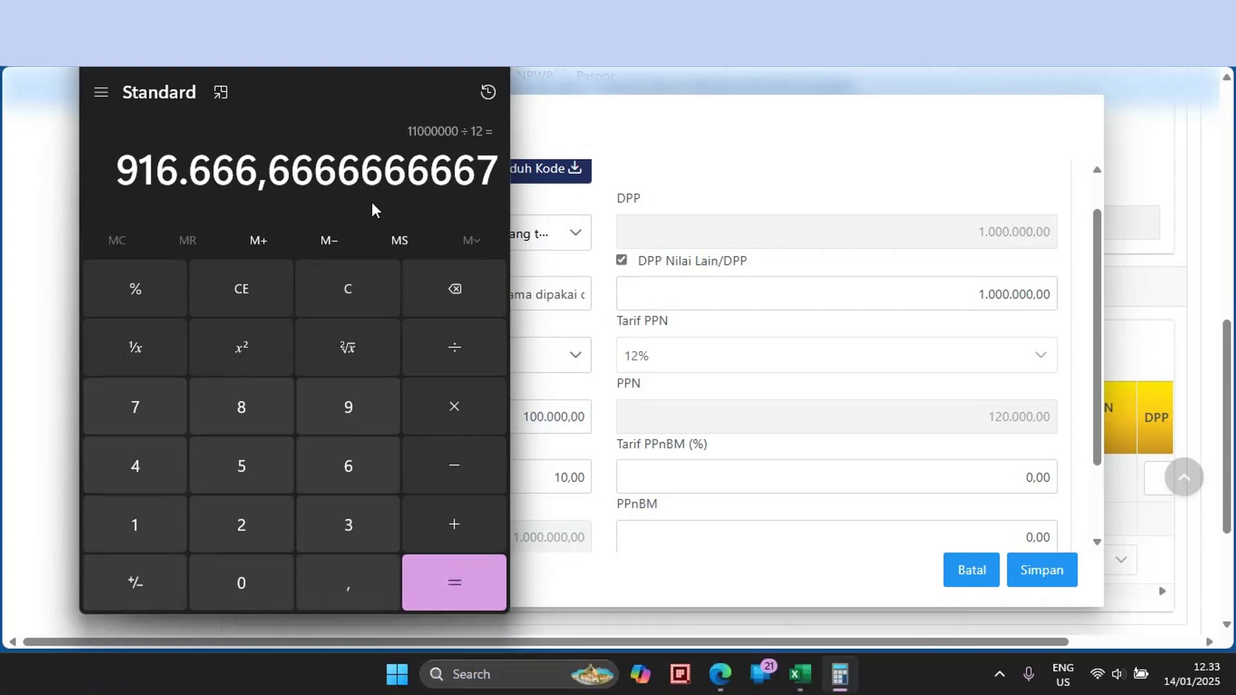
Step: Copy the whole-number part 916.666 from Calculator and use it to replace the DPP Nilai Lain/DPP amount in the Add Transaction form
left_click_drag(132, 168, 258, 165)
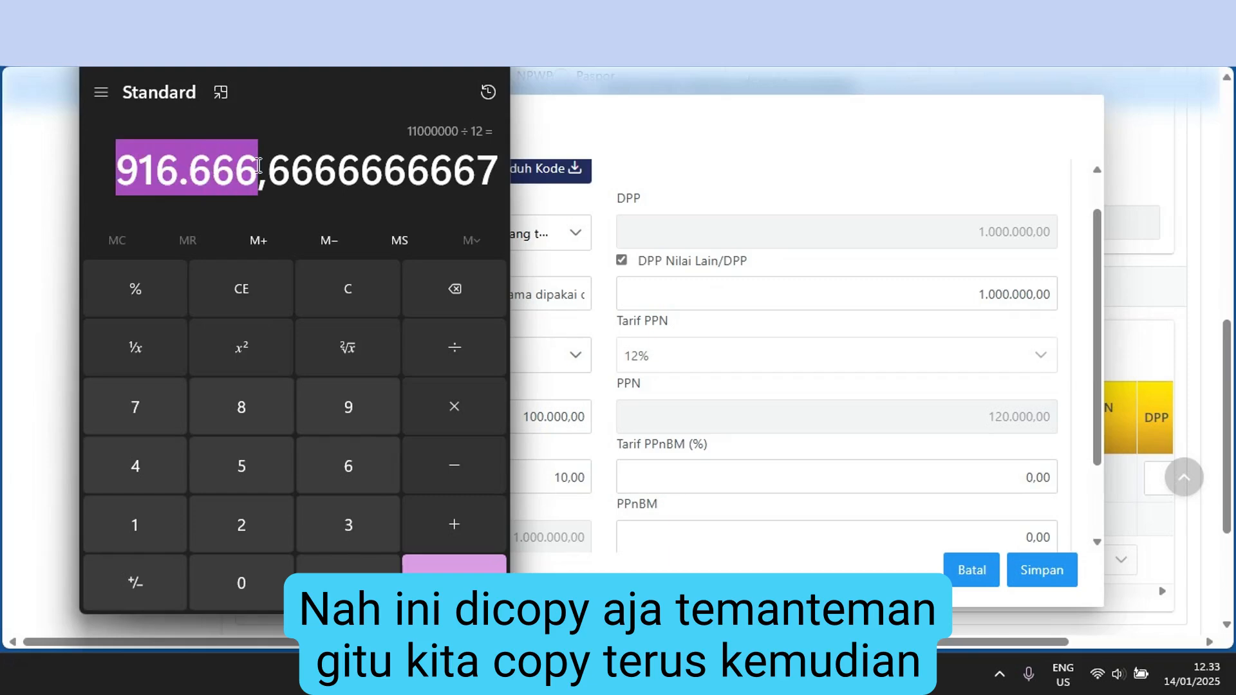
right_click(244, 171)
left_click(289, 188)
left_click_drag(936, 291, 1097, 315)
key("ctrl+v")
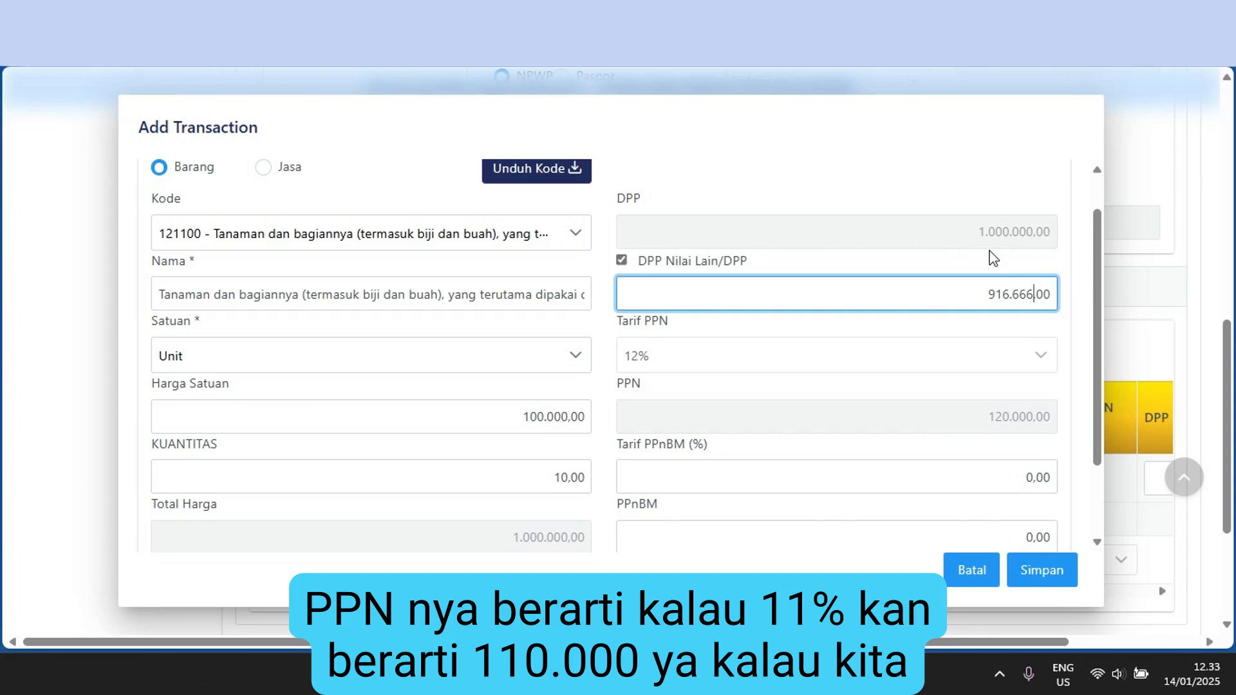
left_click(984, 477)
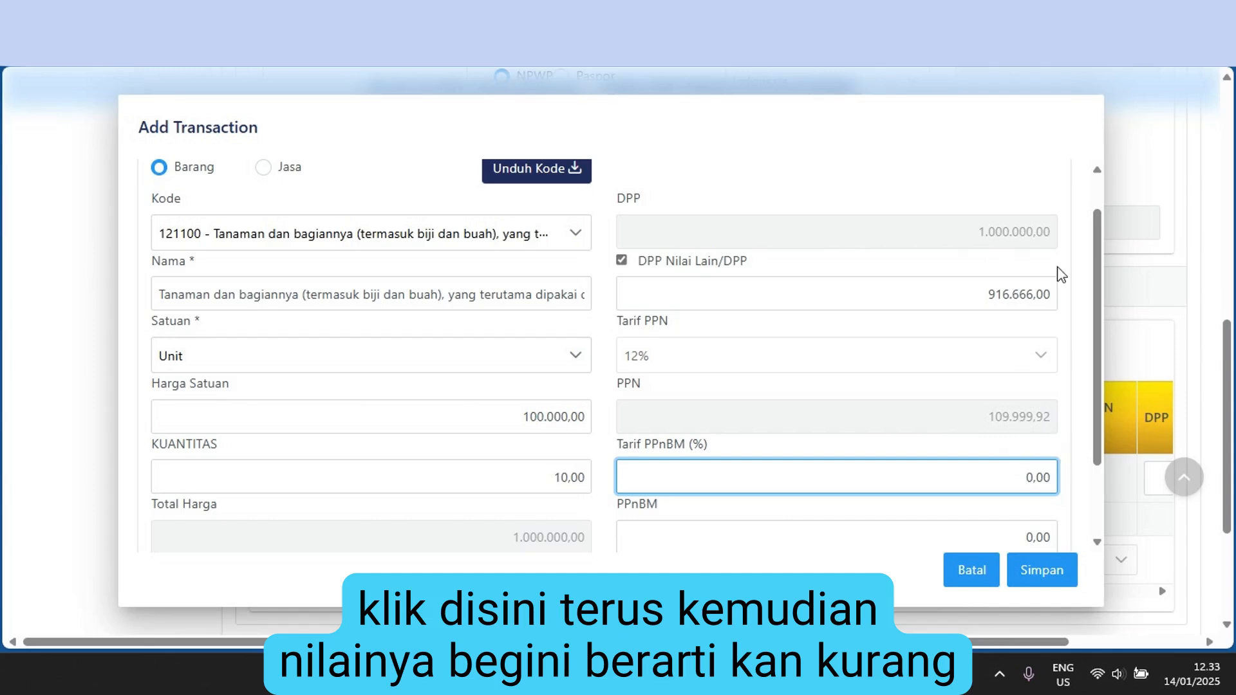
Step: Round the DPP Nilai Lain/DPP amount up to 916.667 and check the price, DPP and PPN amounts in the form
left_click(1030, 294)
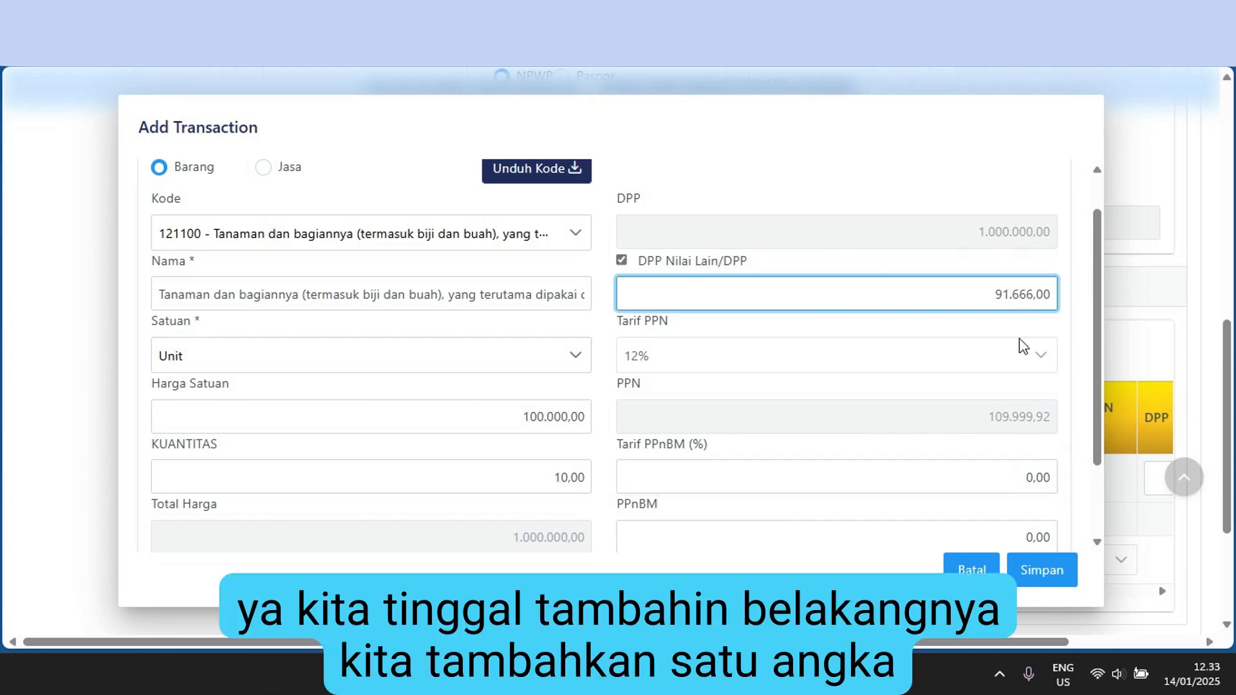
left_click(1028, 330)
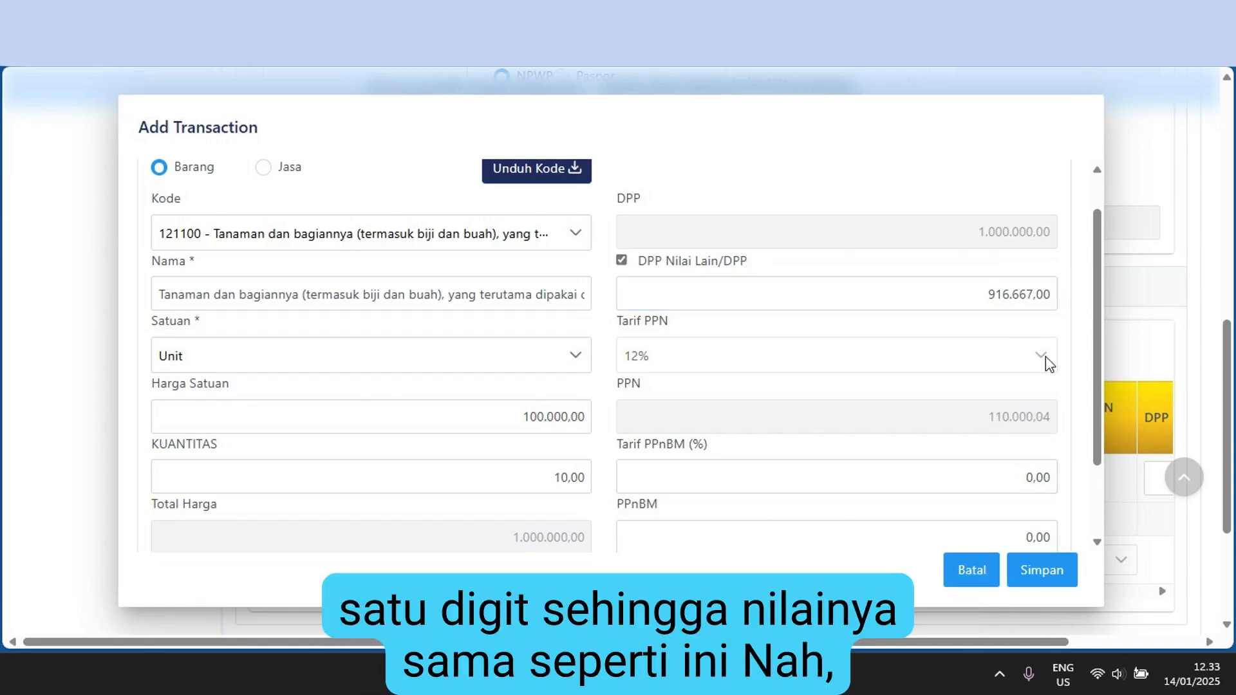
scroll(903, 369, "down", 2)
scroll(856, 367, "up", 3)
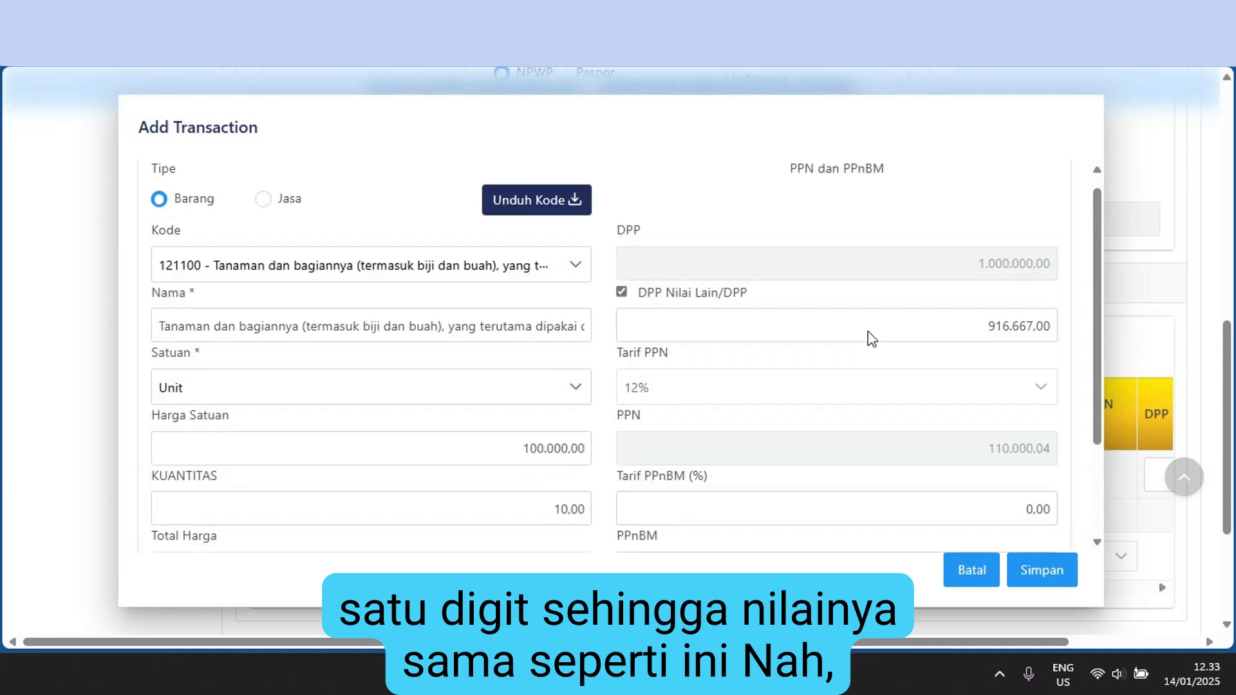
left_click(654, 353)
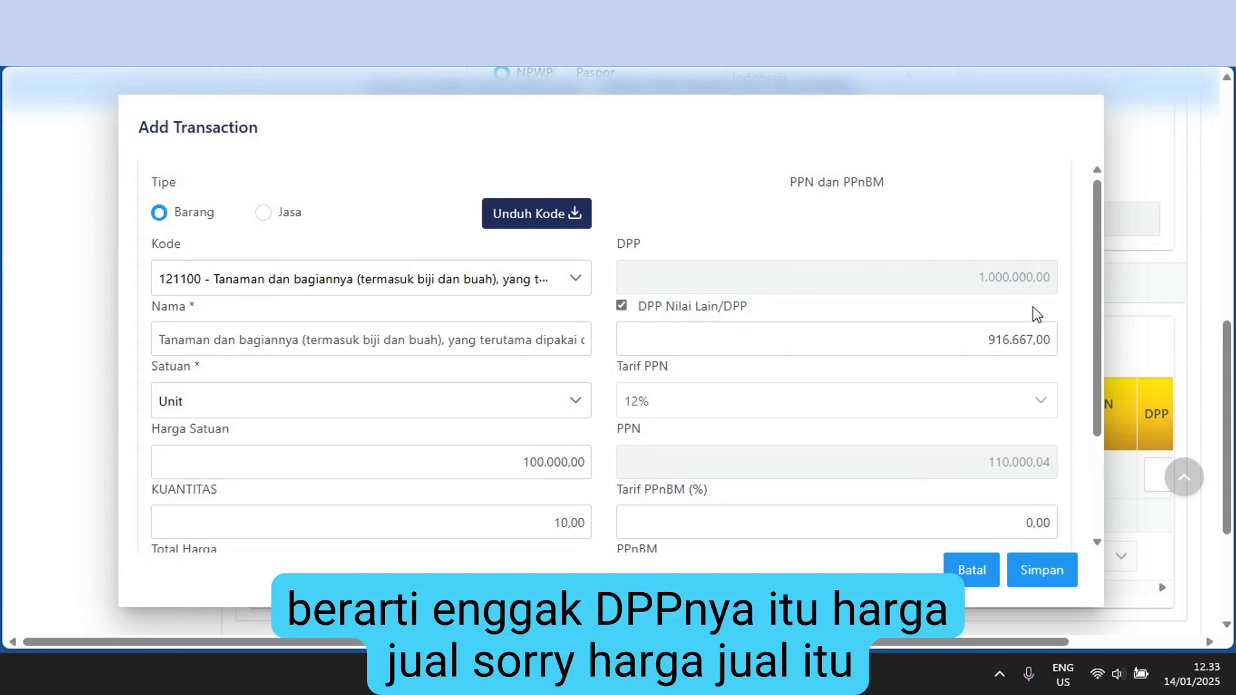
scroll(499, 311, "down", 3)
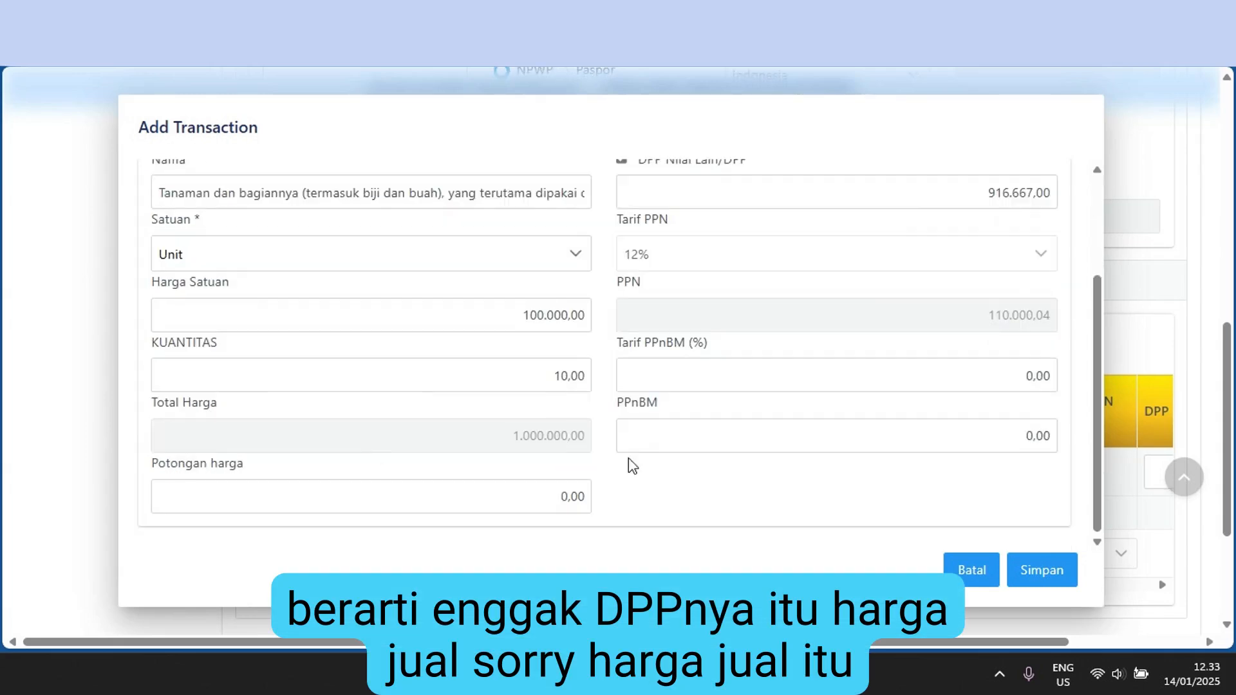
scroll(698, 341, "up", 3)
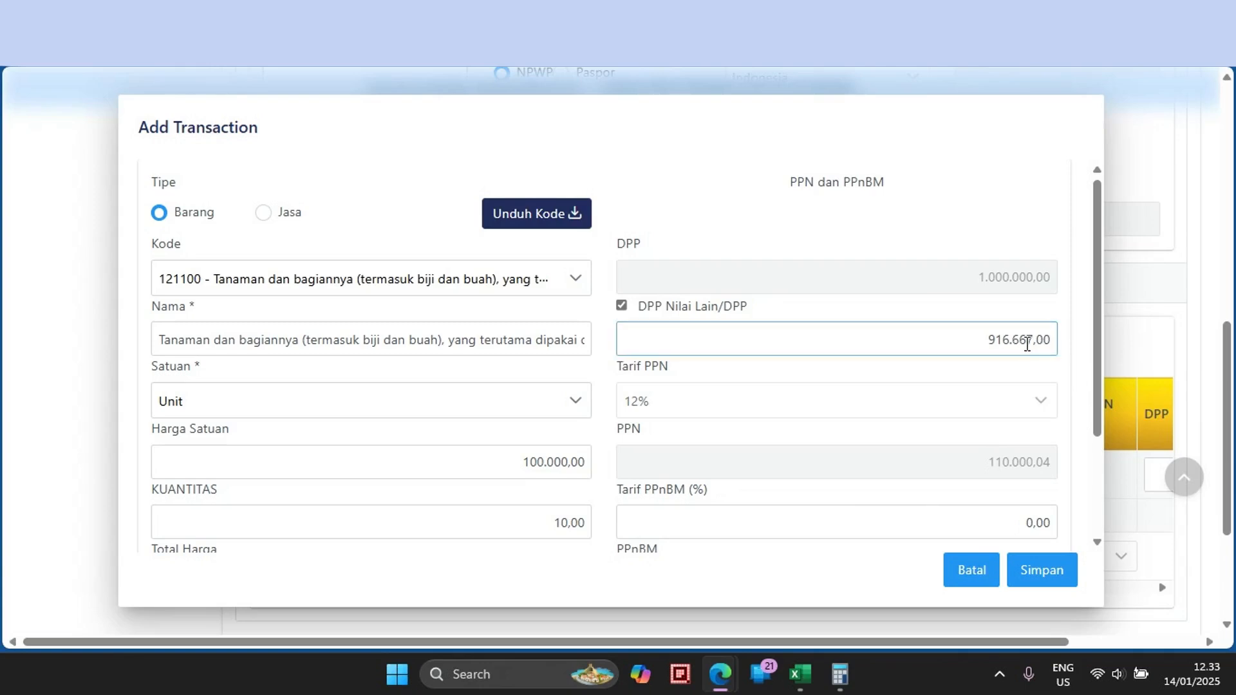
Step: Save the transaction to the Detail Transaksi table and dismiss the notification
left_click(1029, 344)
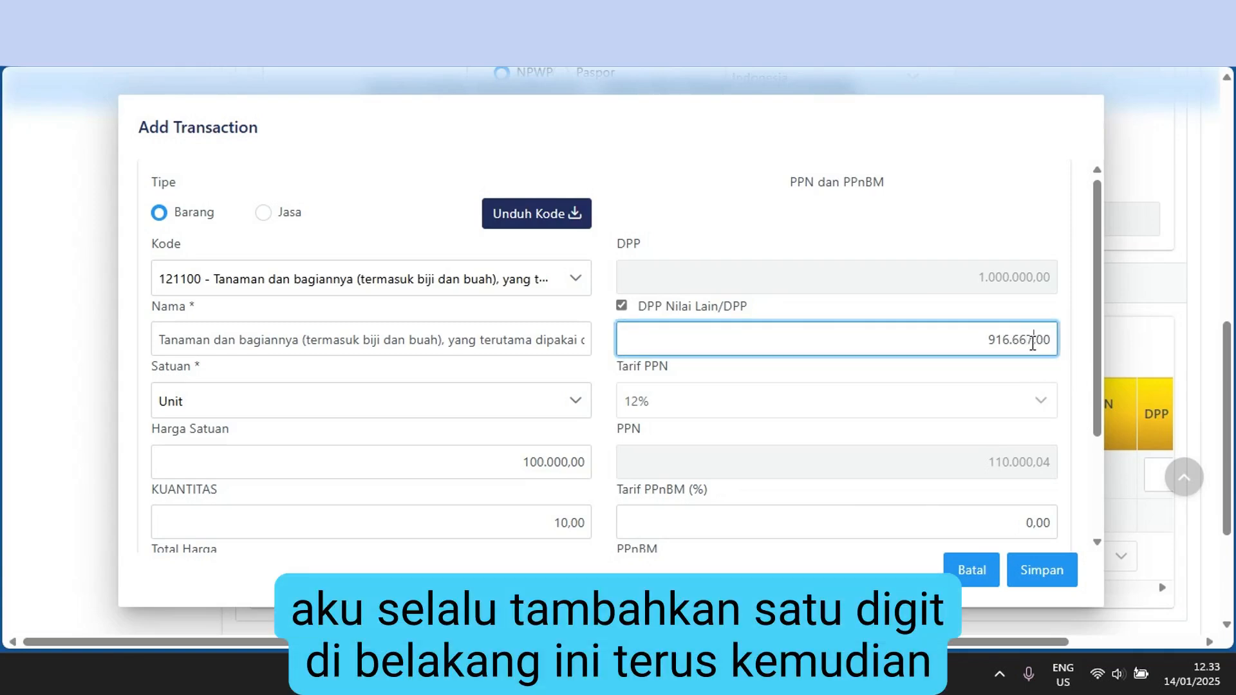
left_click(1034, 571)
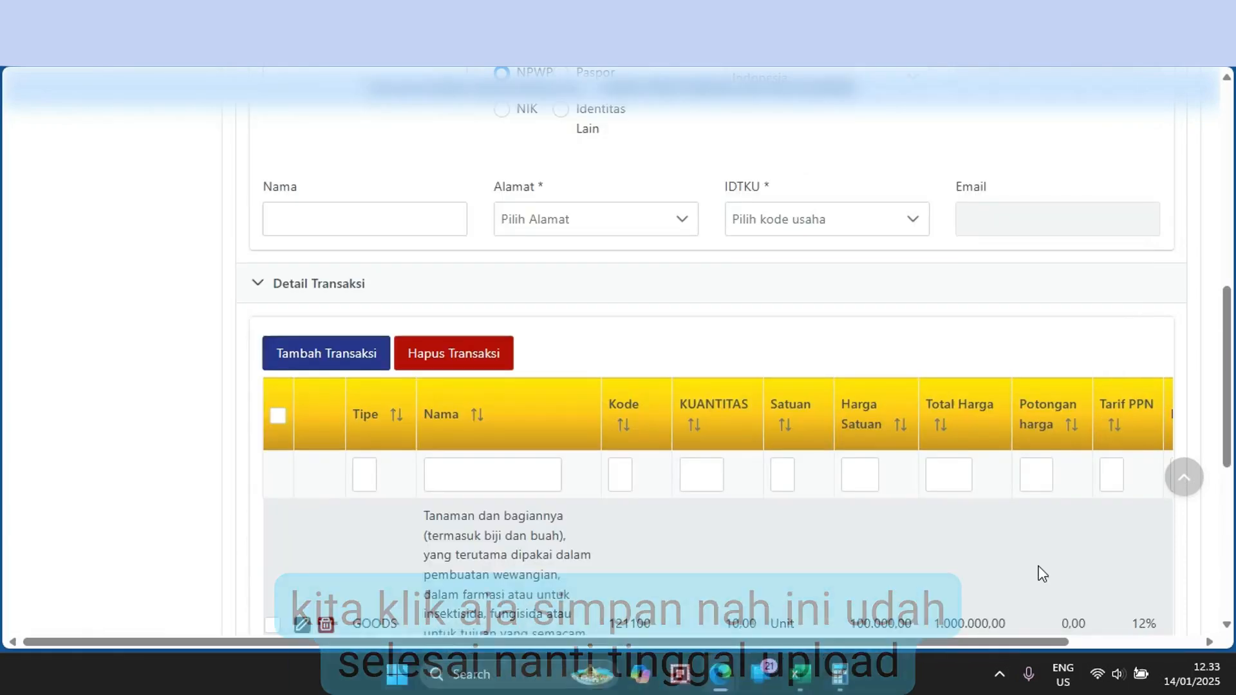
scroll(728, 312, "down", 5)
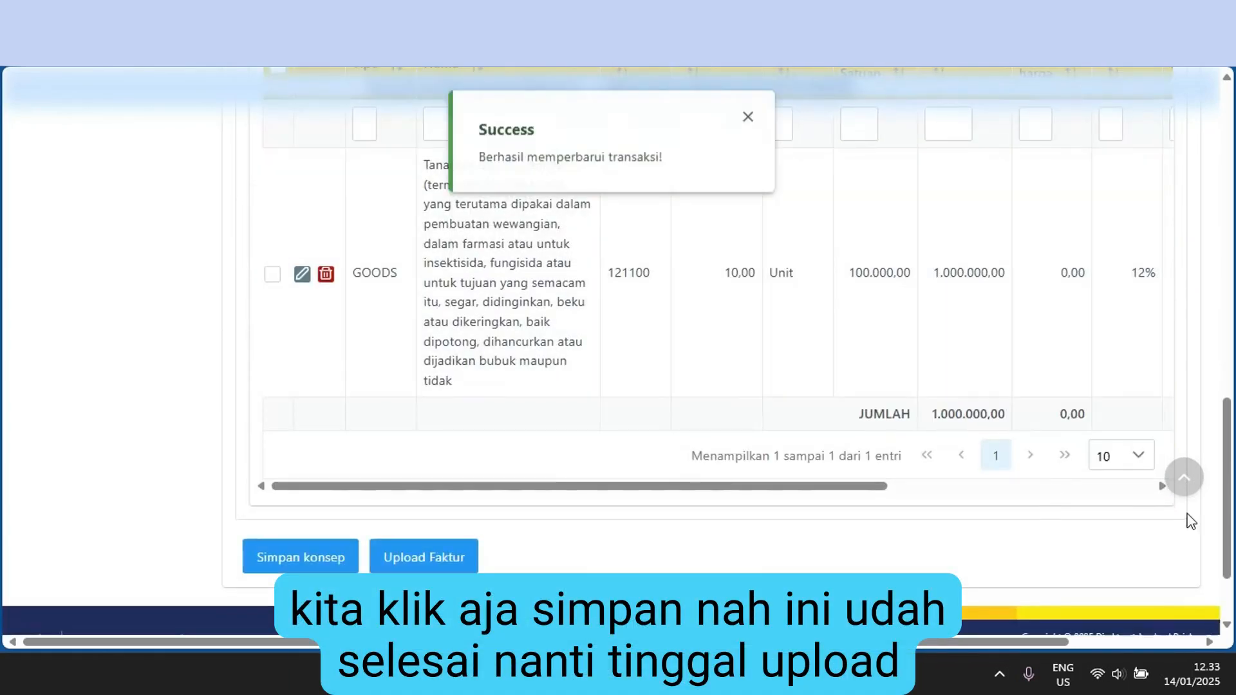
left_click(748, 119)
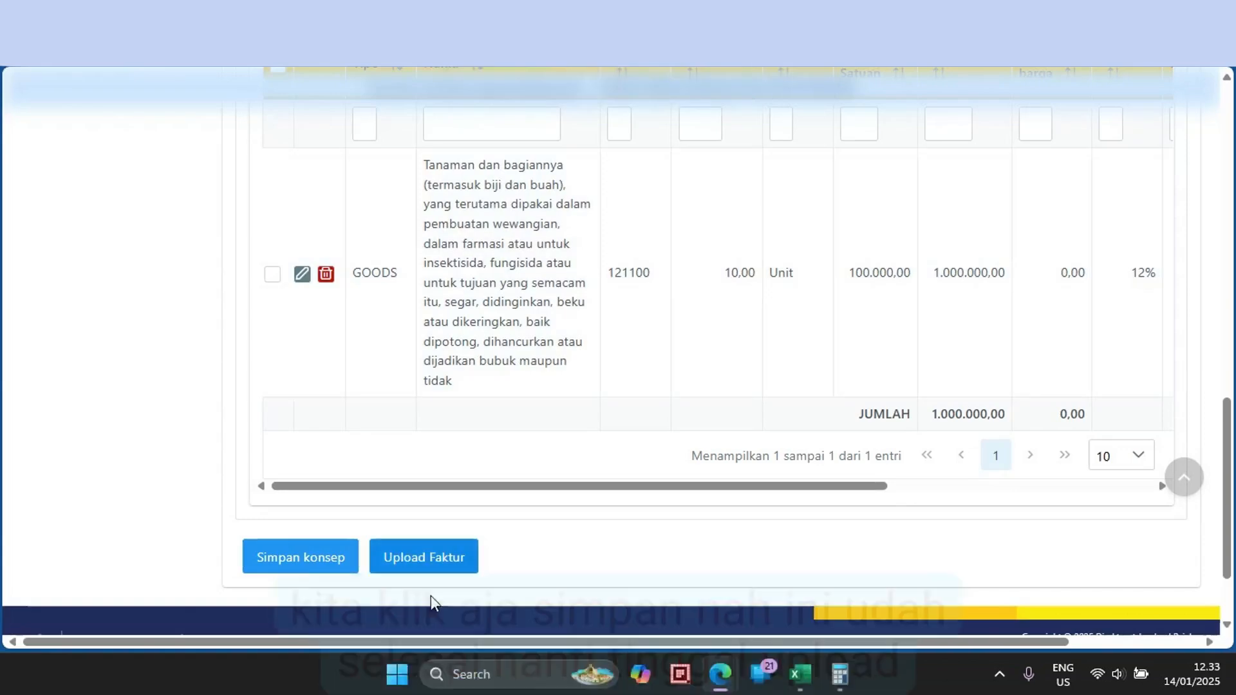
Step: Review the invoice form, from the buyer information and transaction row to the Kode Transaksi and Nomor Faktur fields in Dokumen Transaksi
scroll(484, 529, "up", 10)
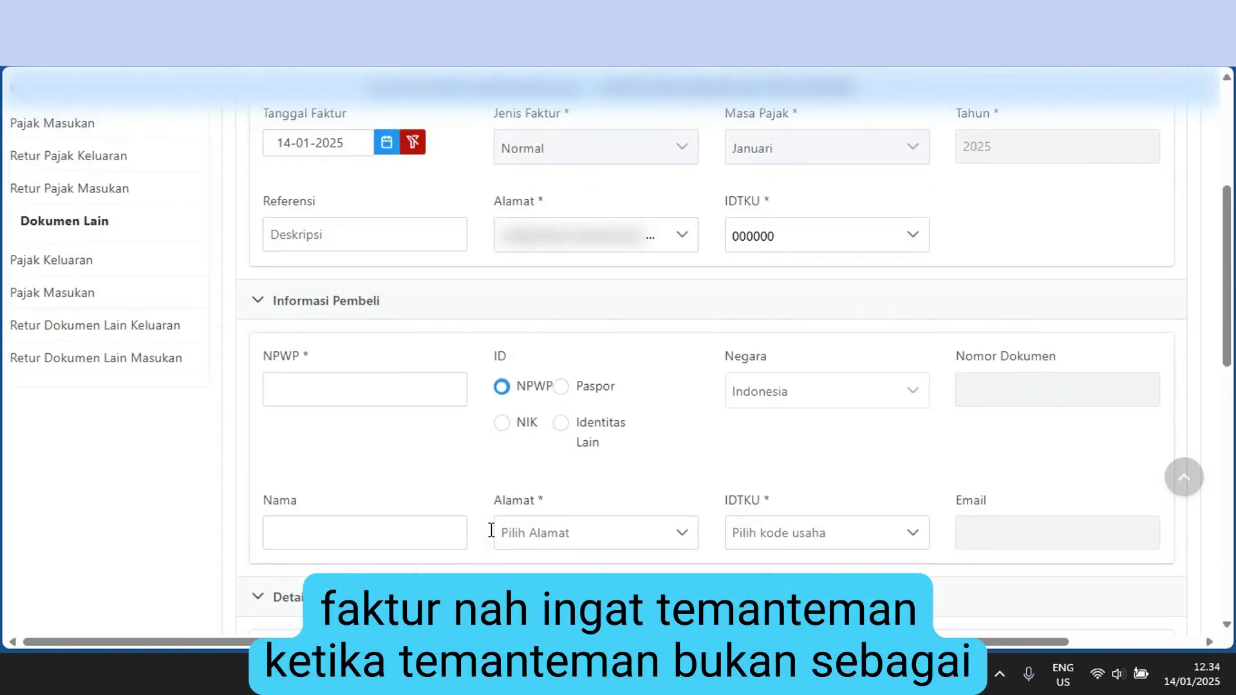
scroll(489, 535, "down", 10)
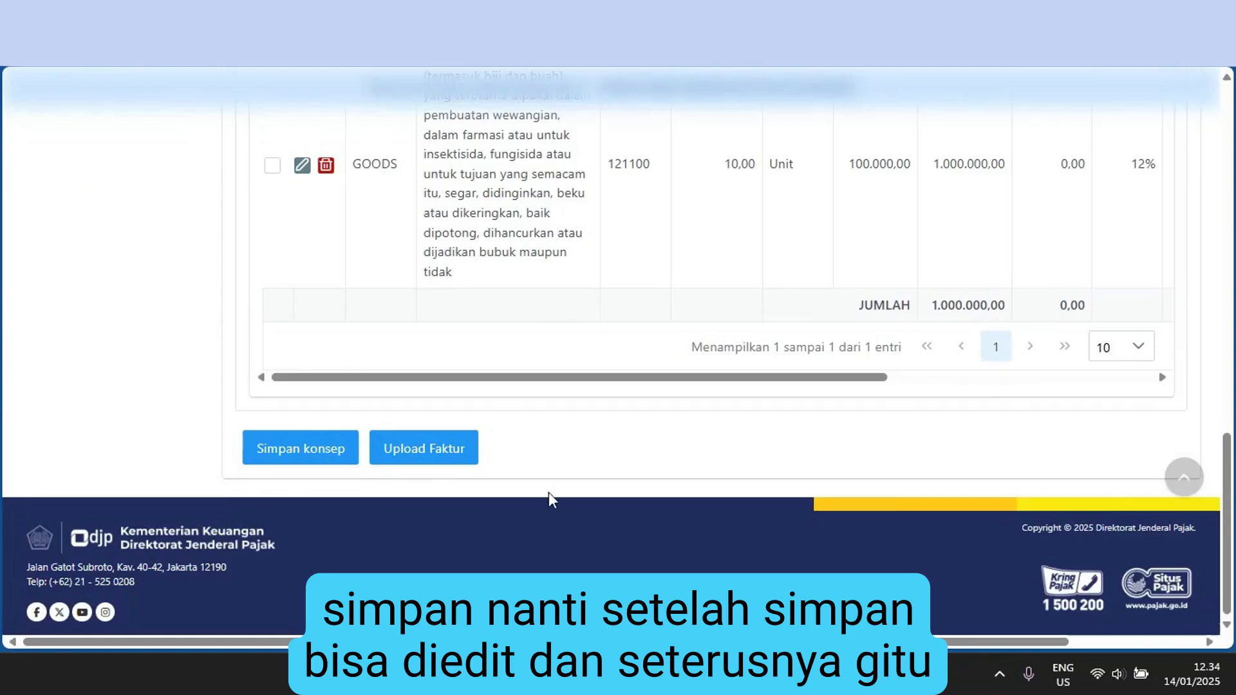
scroll(610, 472, "up", 2)
scroll(610, 472, "up", 15)
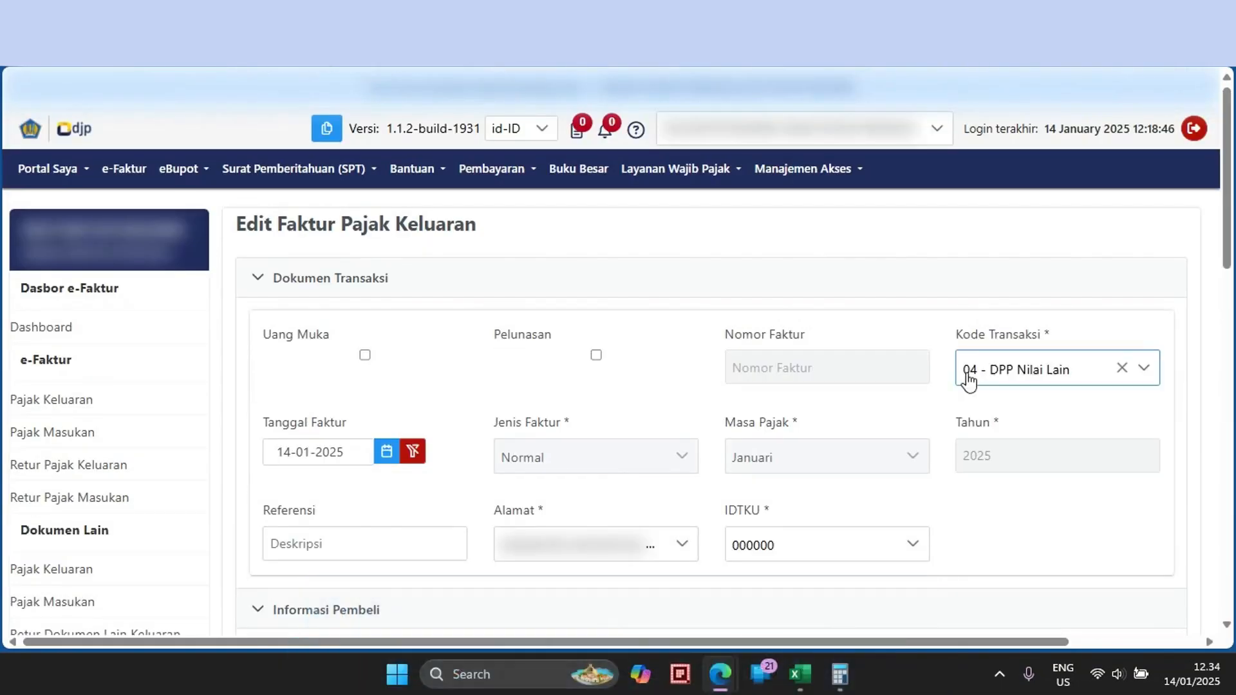
scroll(820, 348, "down", 15)
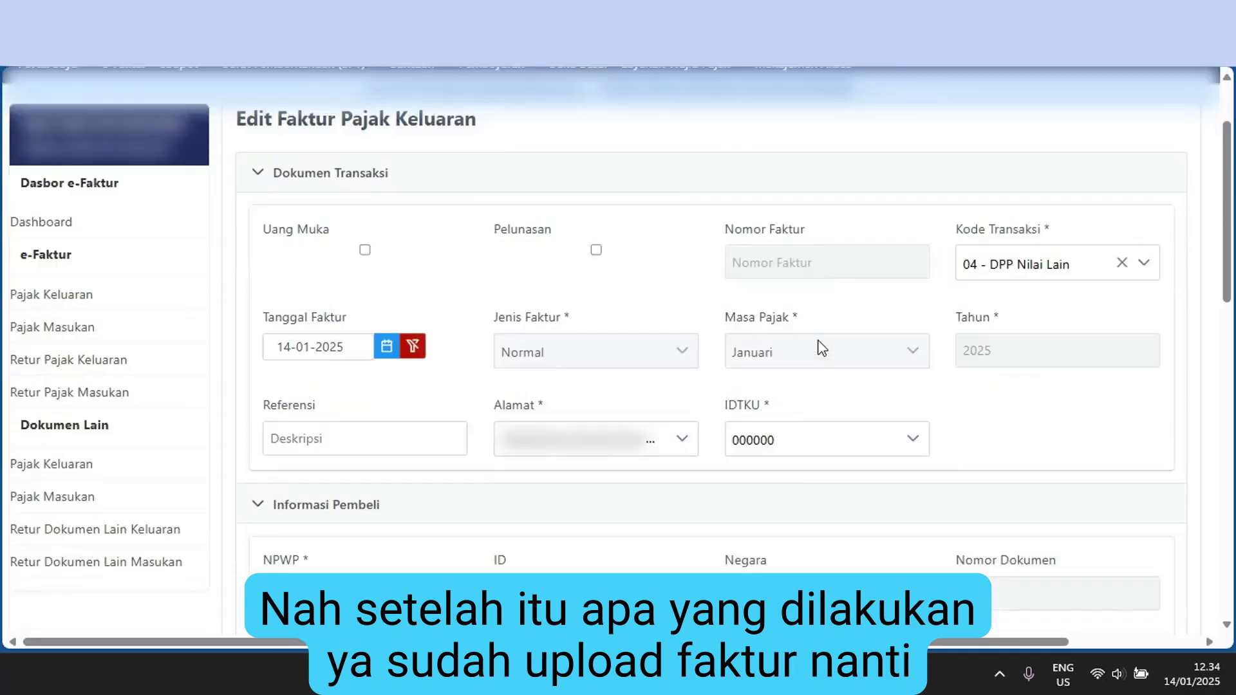
scroll(817, 341, "up", 10)
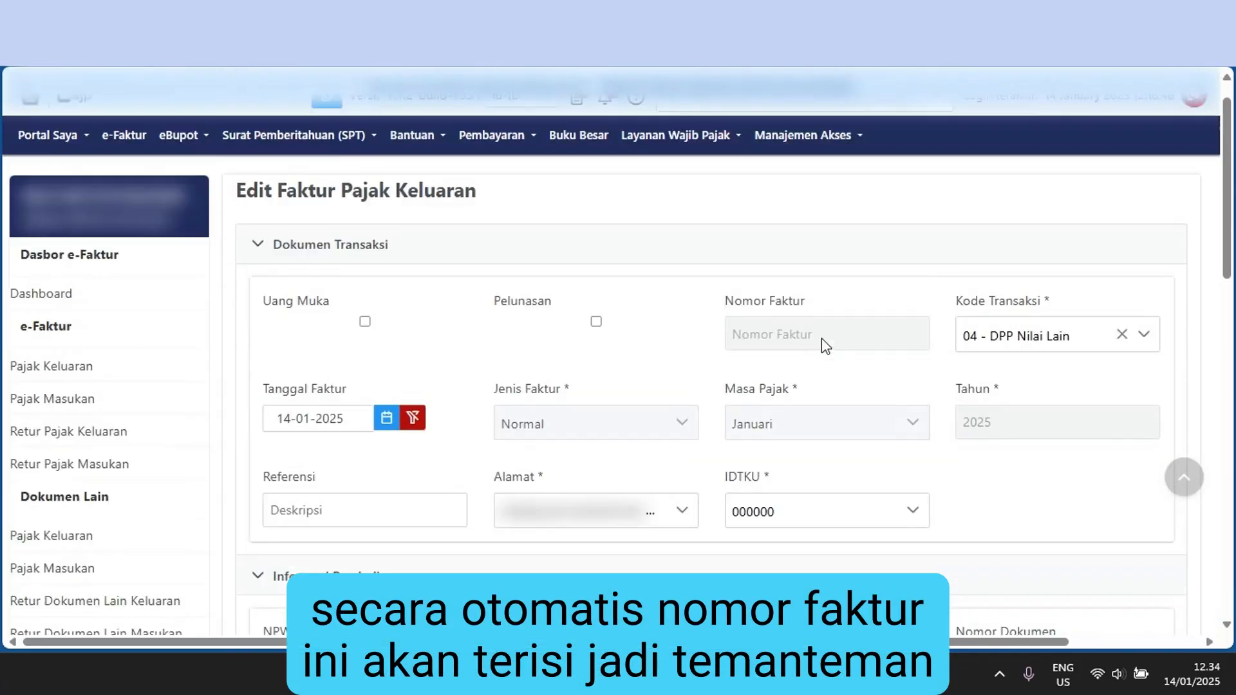